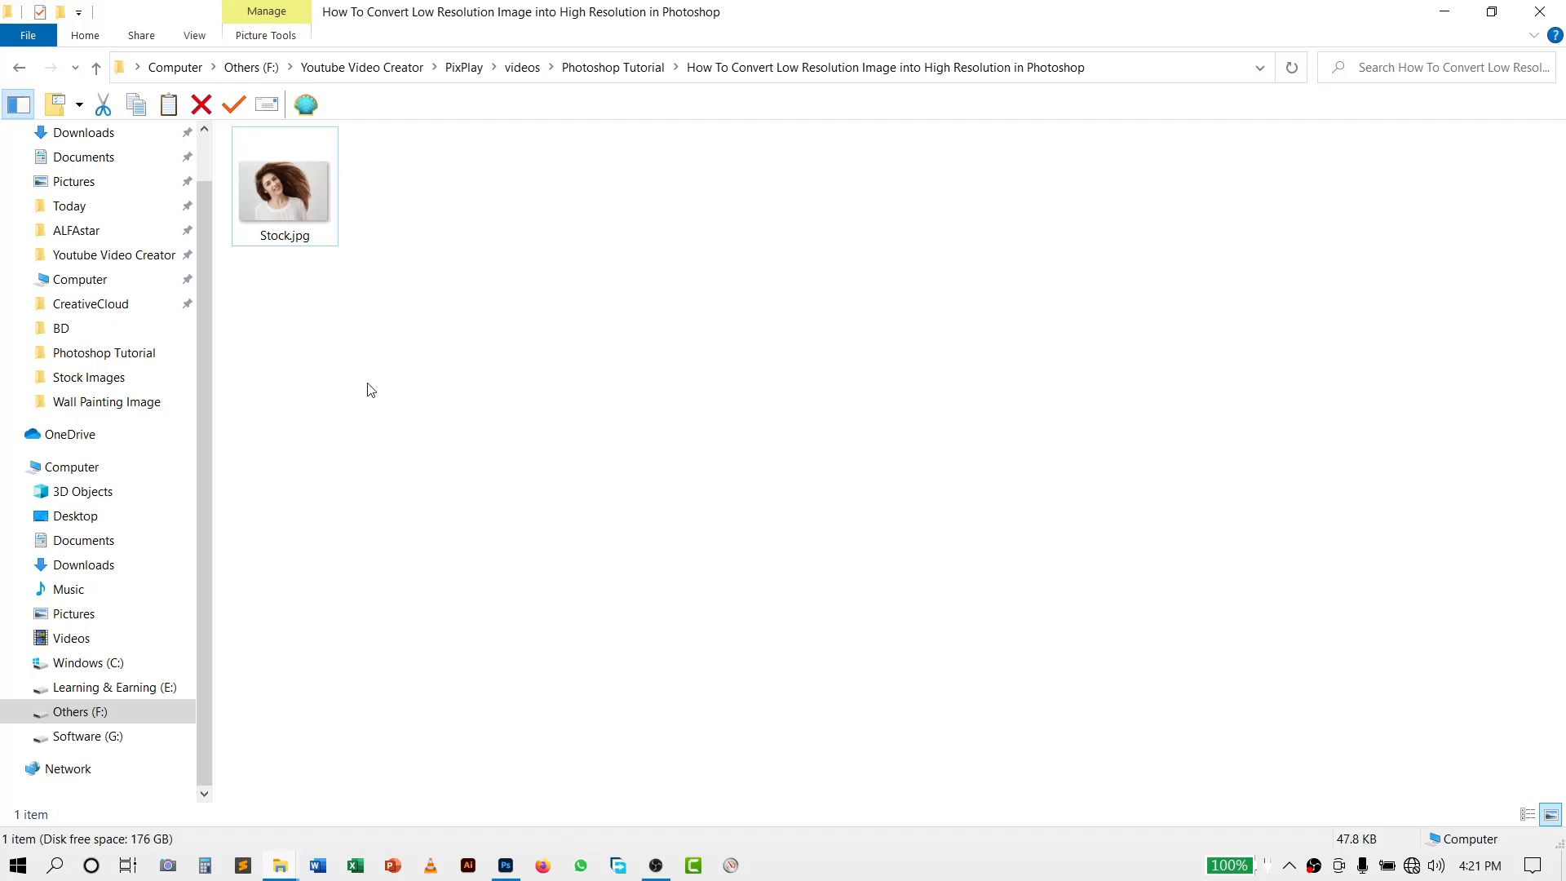
# Select the 626×417 Stock.jpg portrait in File Explorer and drag it into Photoshop.
pyautogui.click(287, 197)
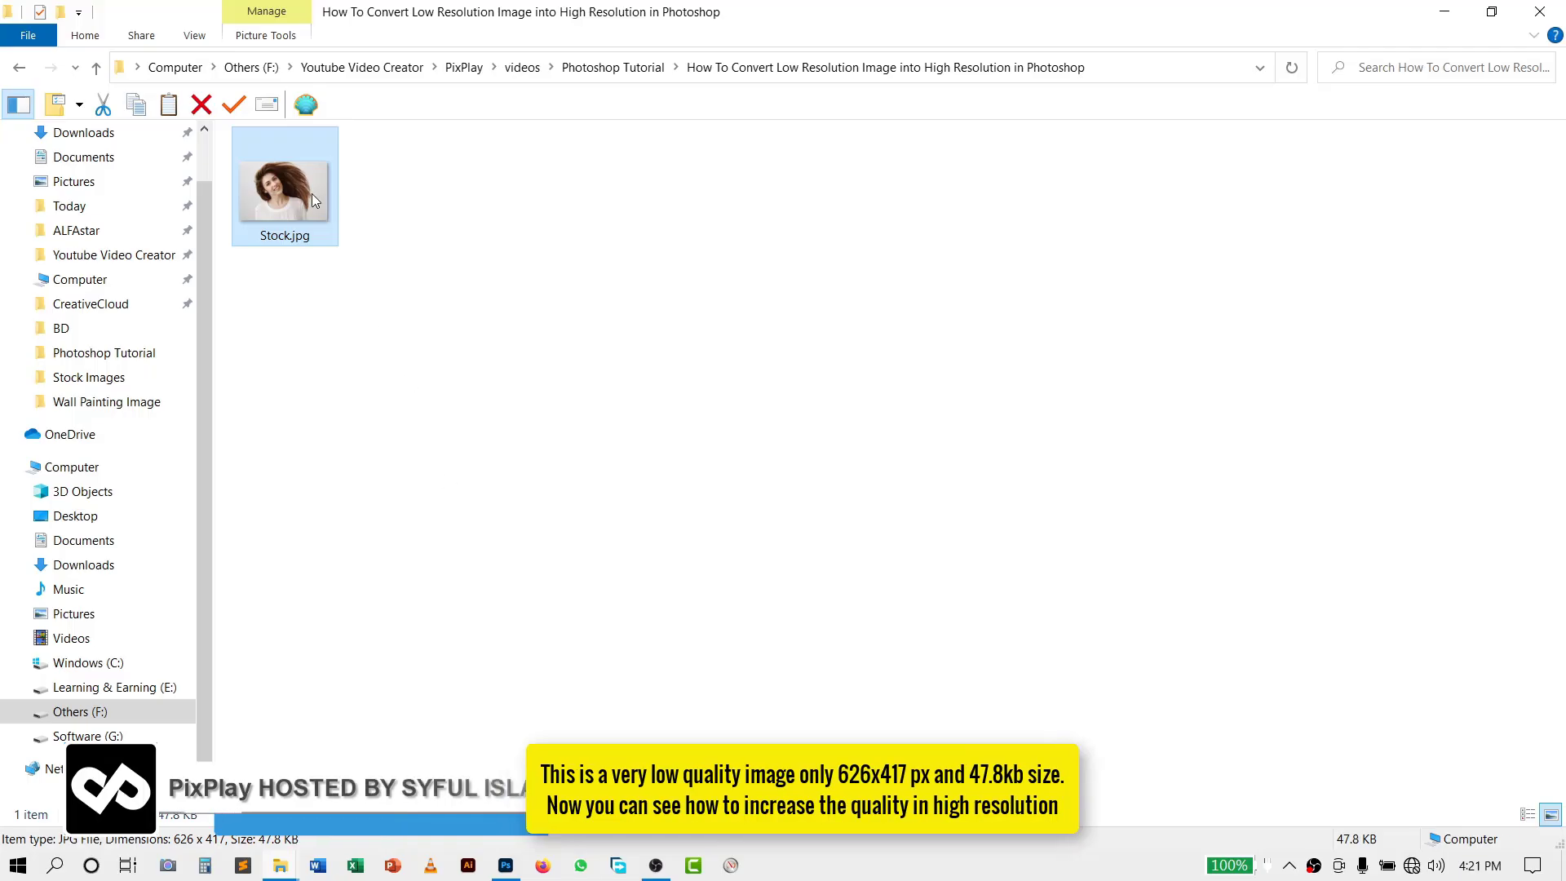
pyautogui.moveTo(312, 193)
pyautogui.mouseDown()
pyautogui.moveTo(642, 463)
pyautogui.moveTo(653, 188)
pyautogui.mouseUp()
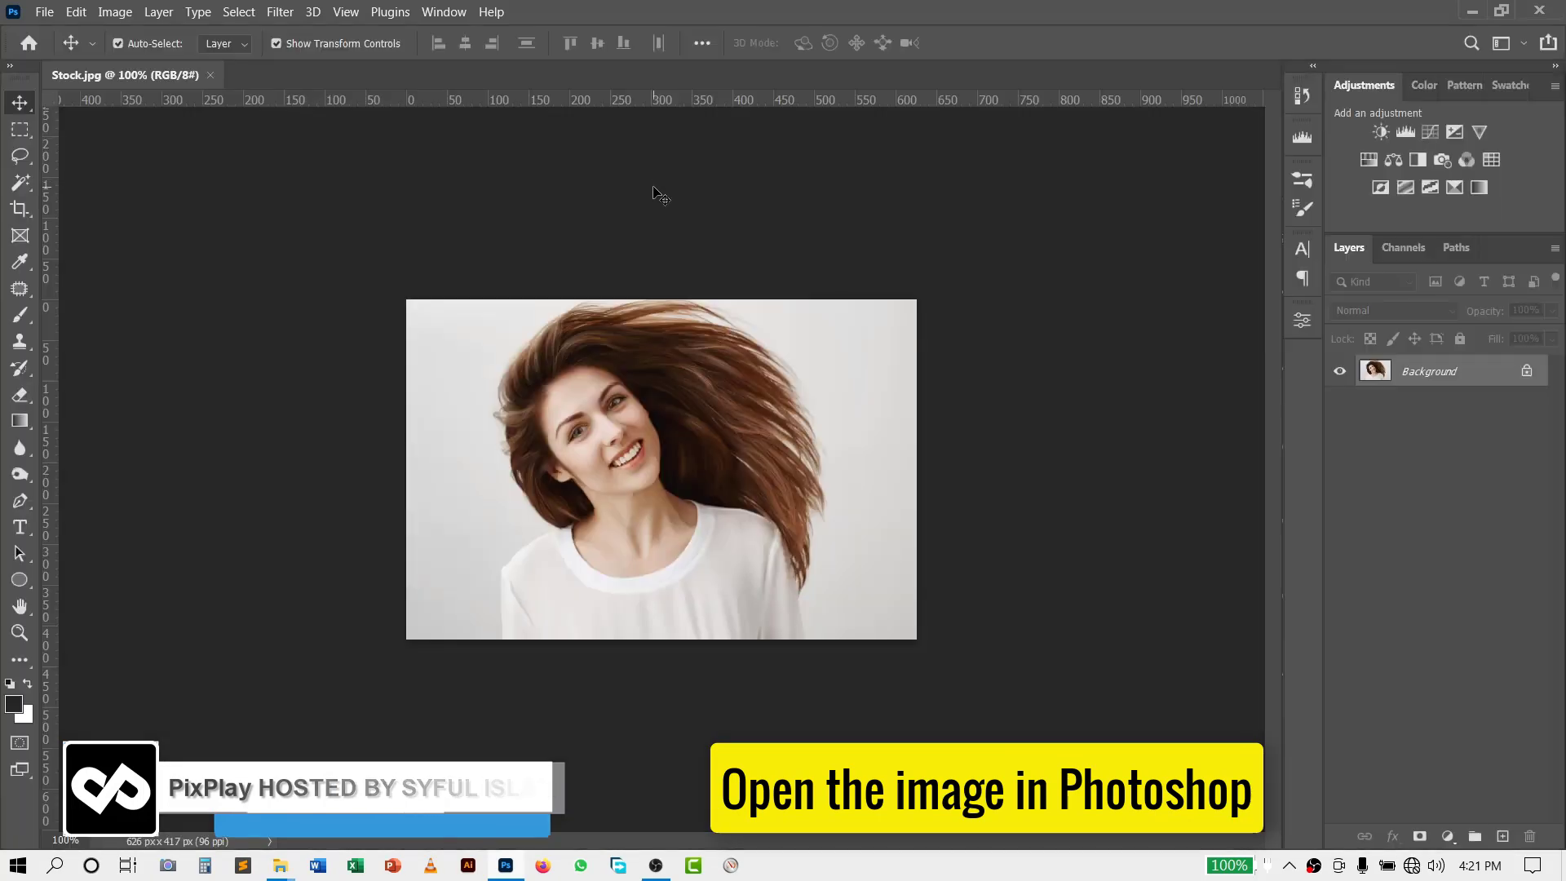
# Zoom in on Stock.jpg to inspect its low-quality pixels, then zoom back out.
pyautogui.scroll(3, 579, 422)
pyautogui.scroll(3, 558, 409)
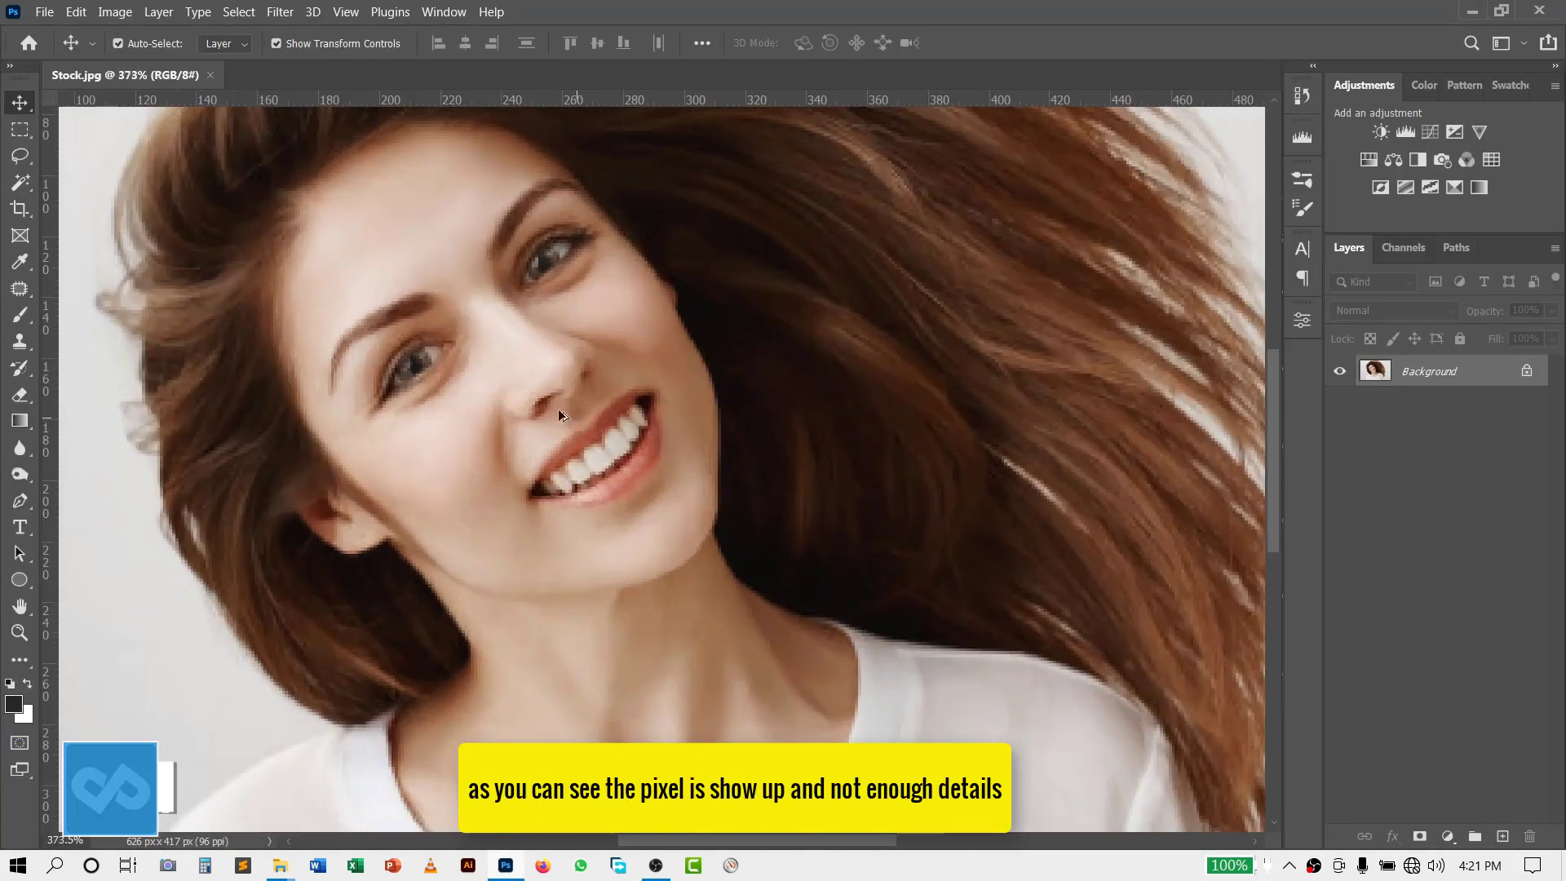
pyautogui.scroll(3, 558, 409)
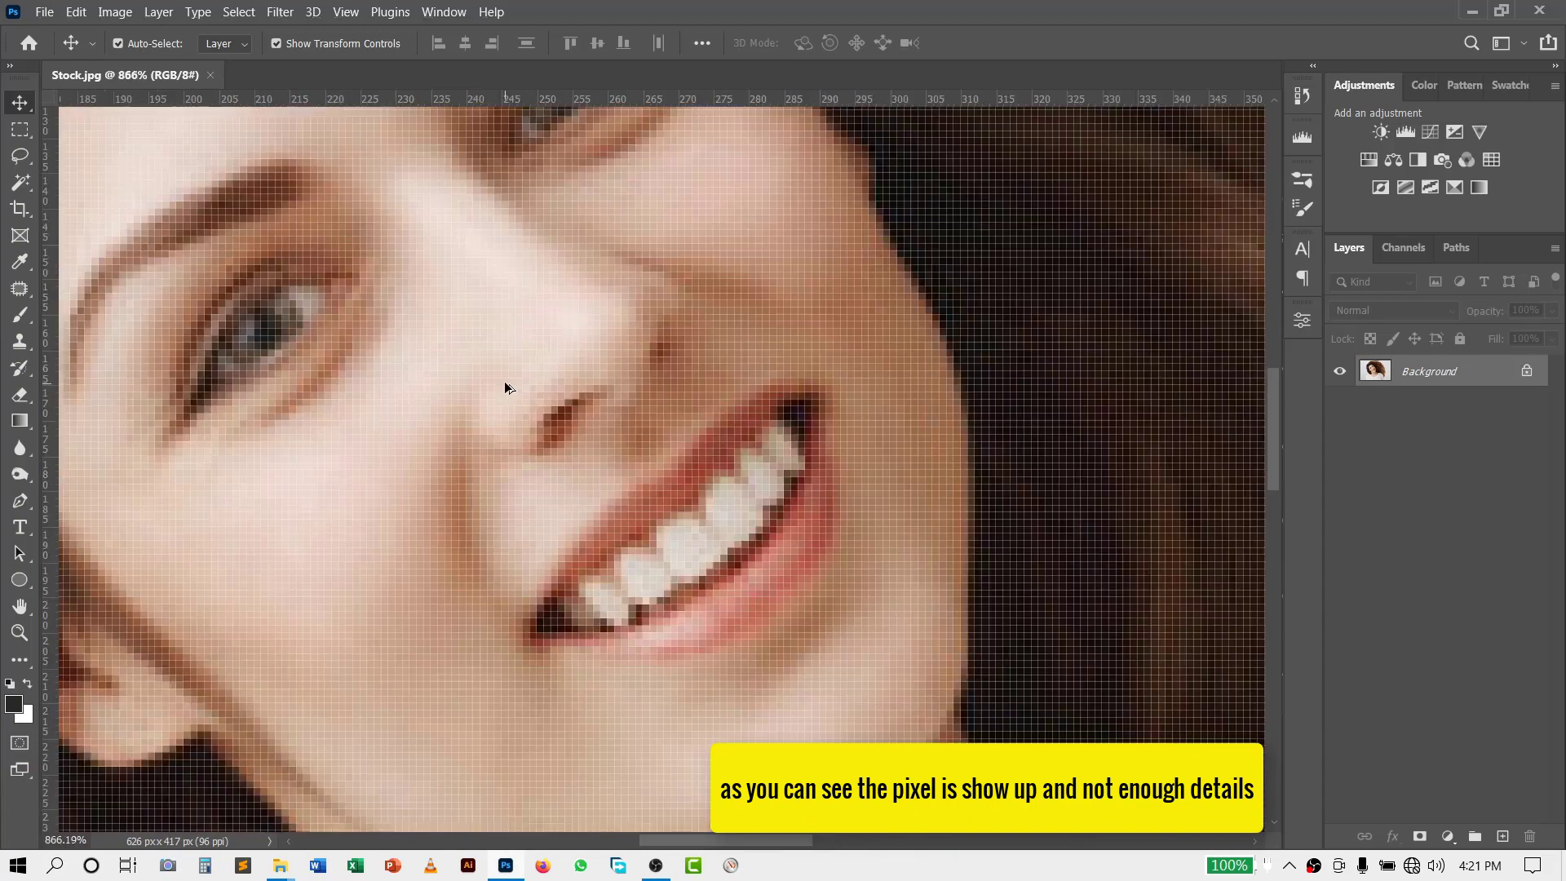
pyautogui.scroll(-2, 505, 380)
pyautogui.scroll(-2, 522, 385)
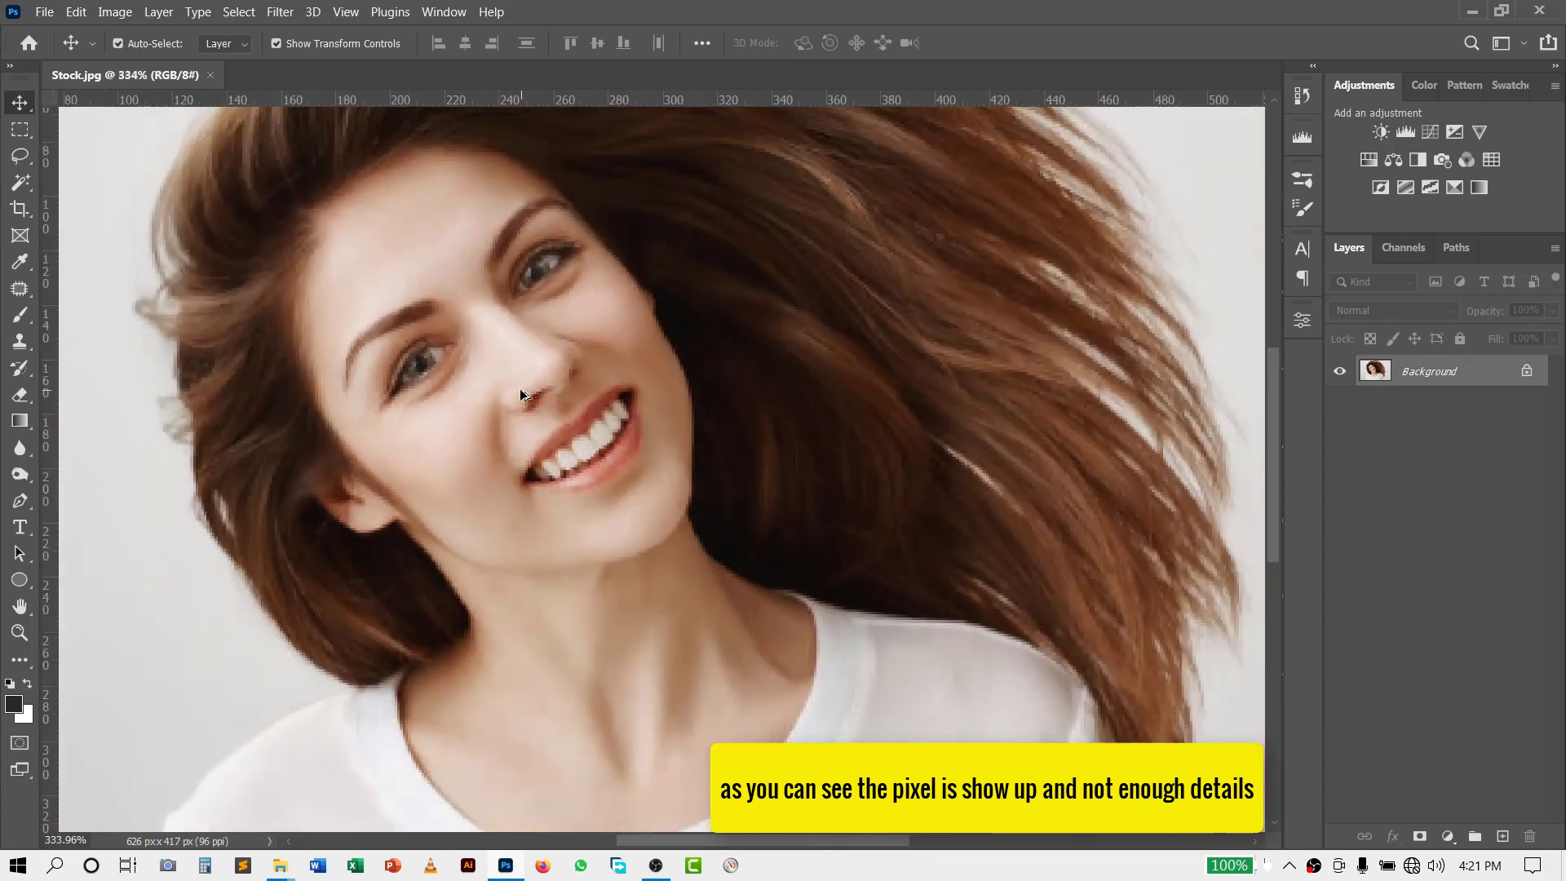
pyautogui.scroll(-2, 521, 388)
pyautogui.scroll(-1, 508, 388)
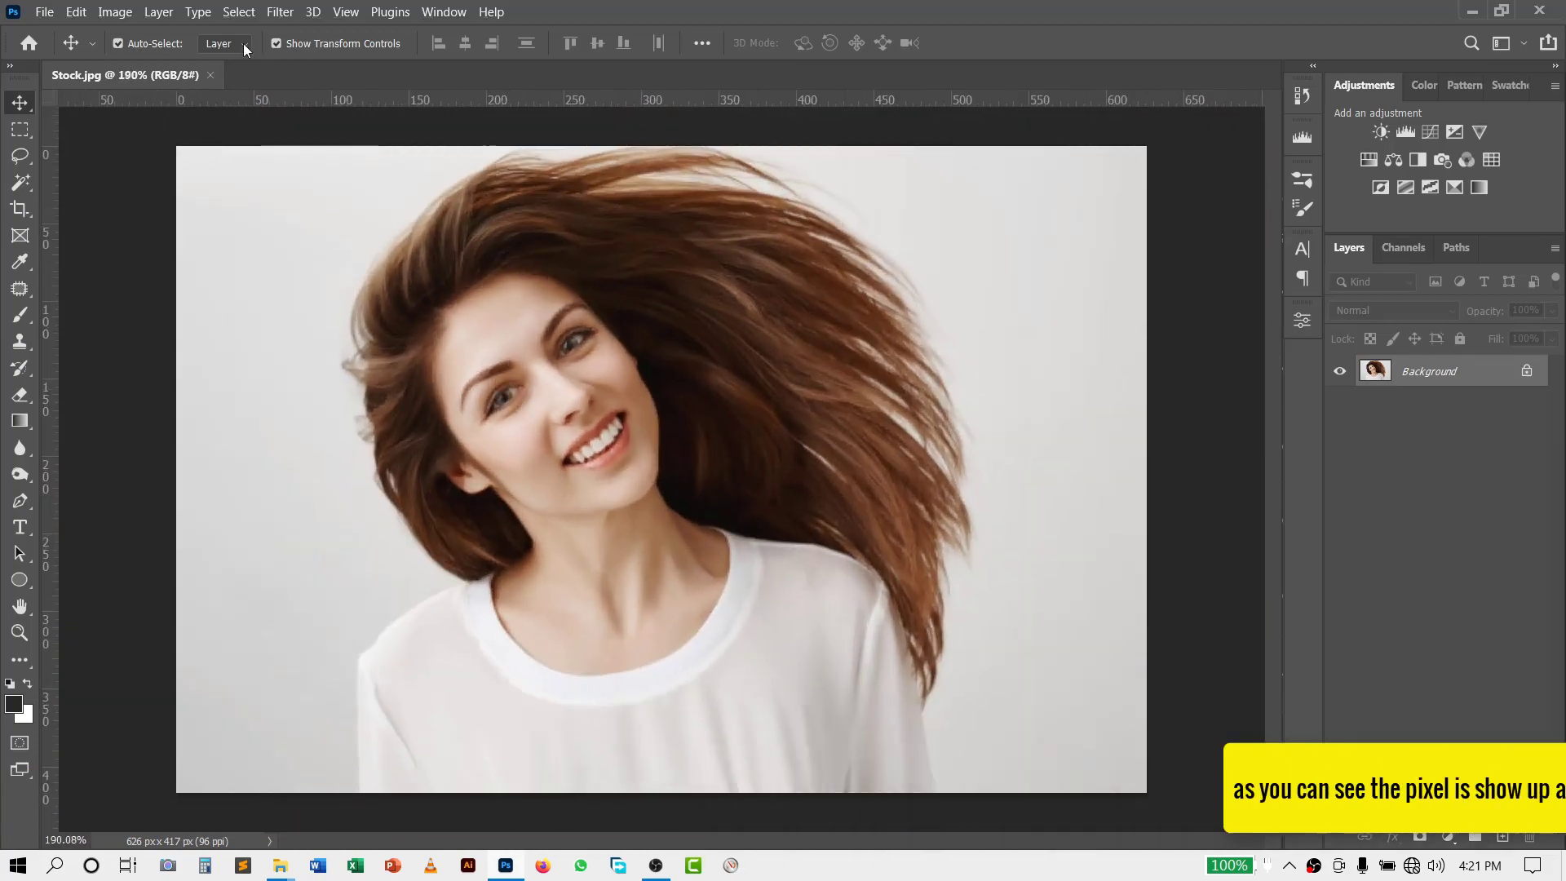
# In Image Size, set resolution to 300 ppi with Preserve Details (enlargement) resampling and lower Reduce Noise.
pyautogui.click(115, 12)
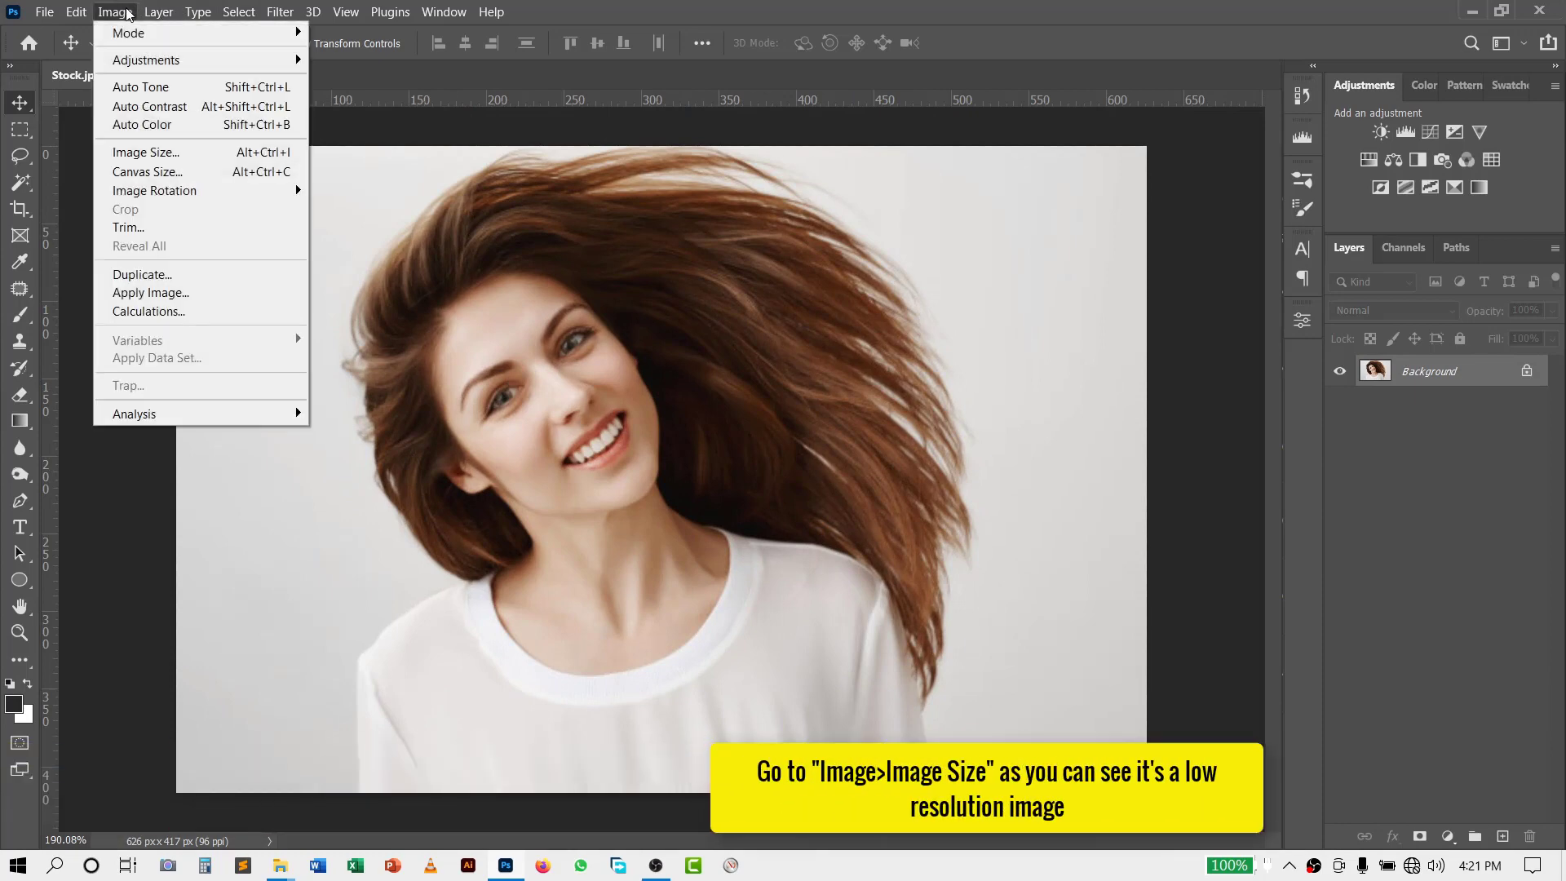
pyautogui.click(133, 156)
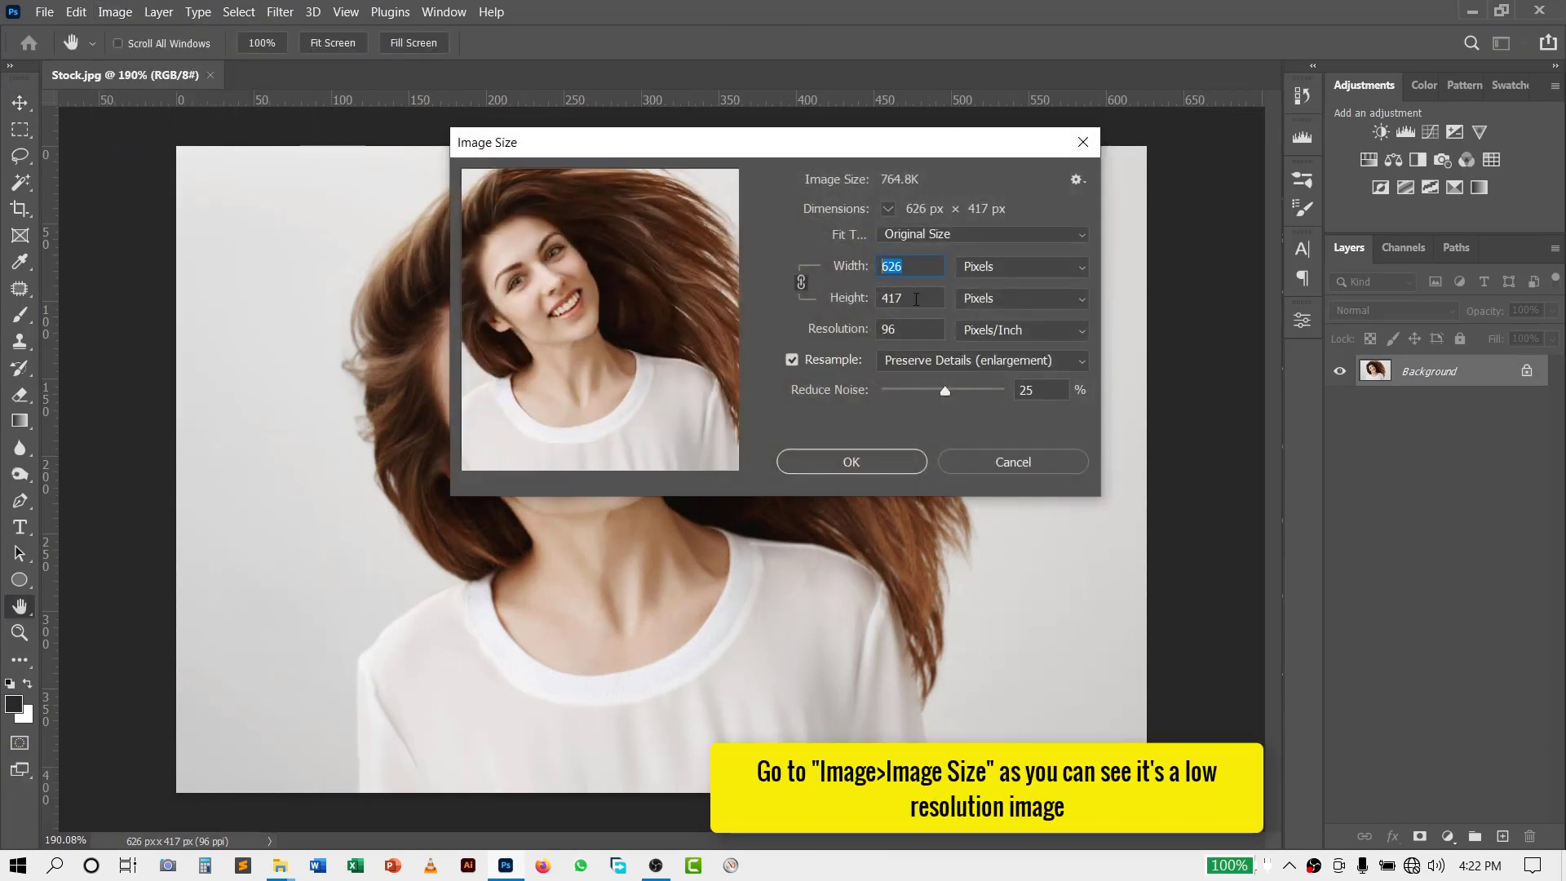
pyautogui.click(916, 298)
pyautogui.click(897, 329)
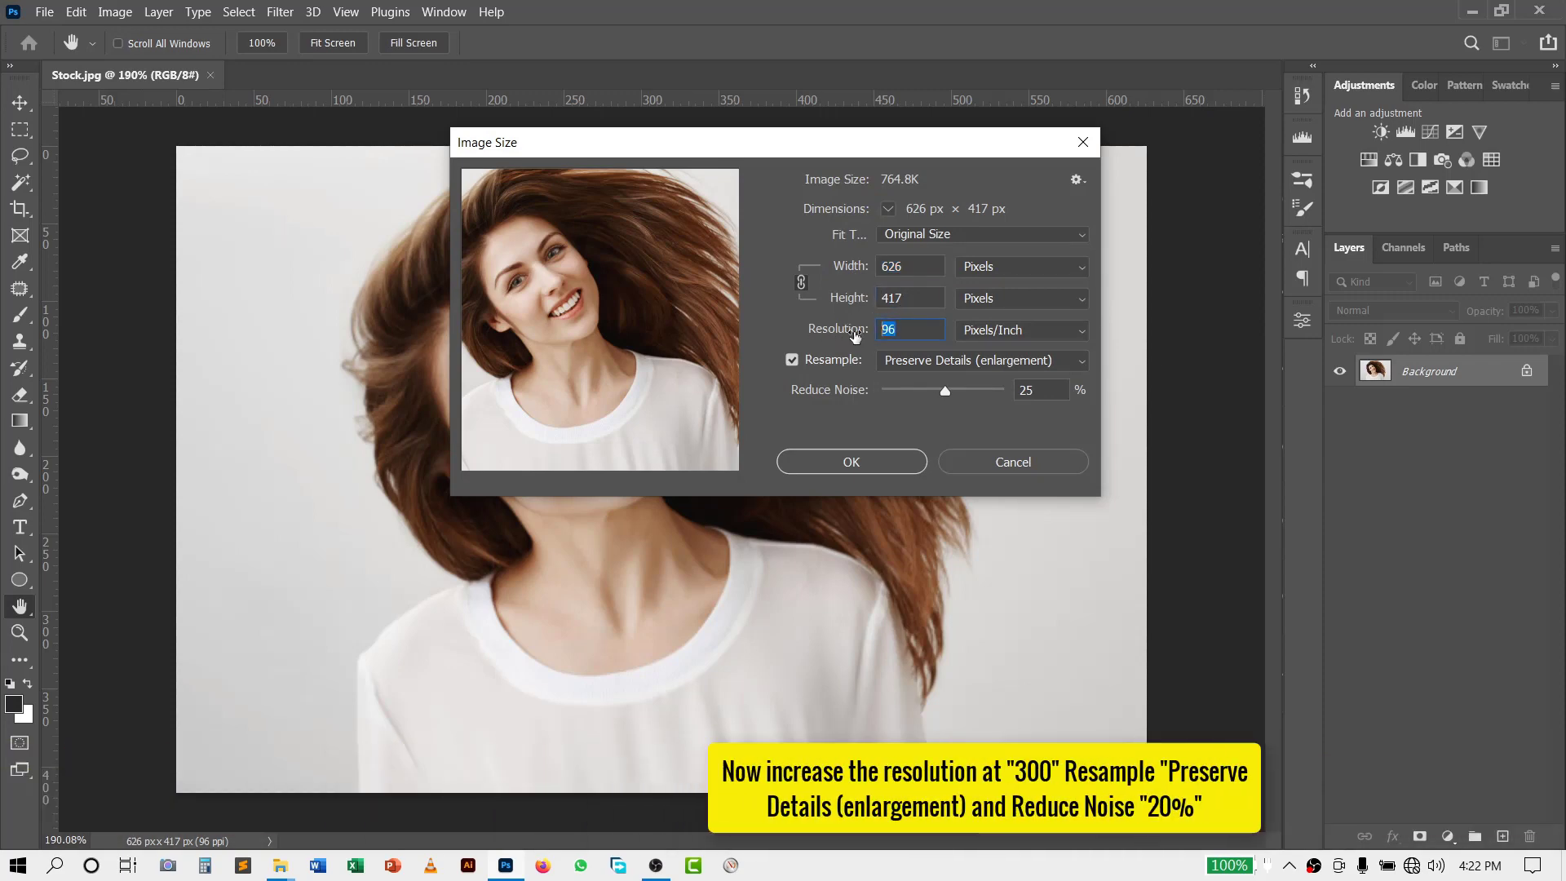
pyautogui.write('300')
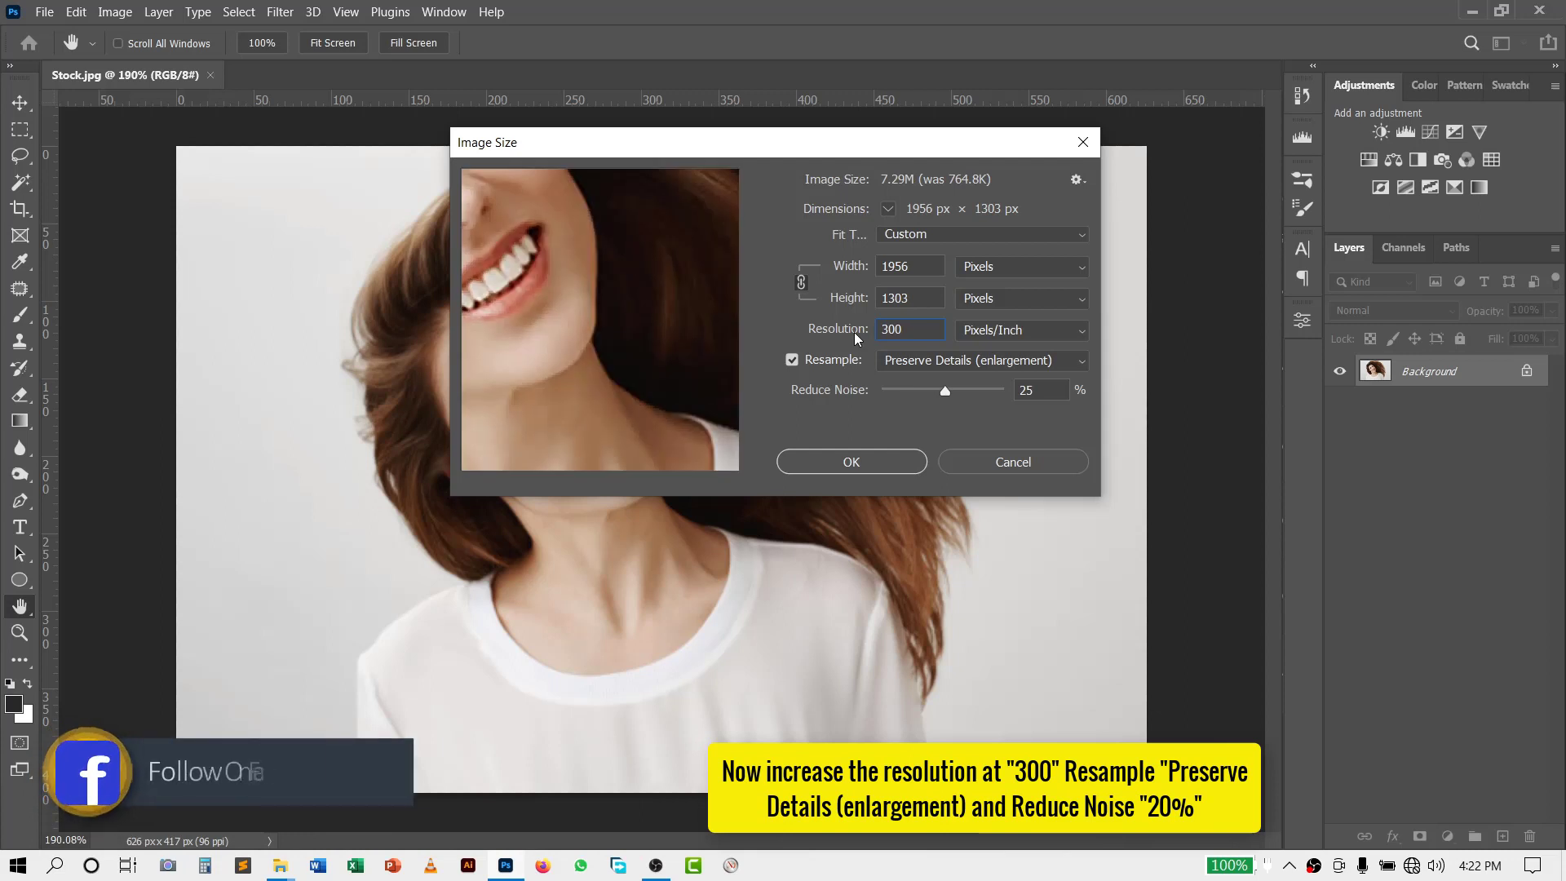
pyautogui.click(917, 363)
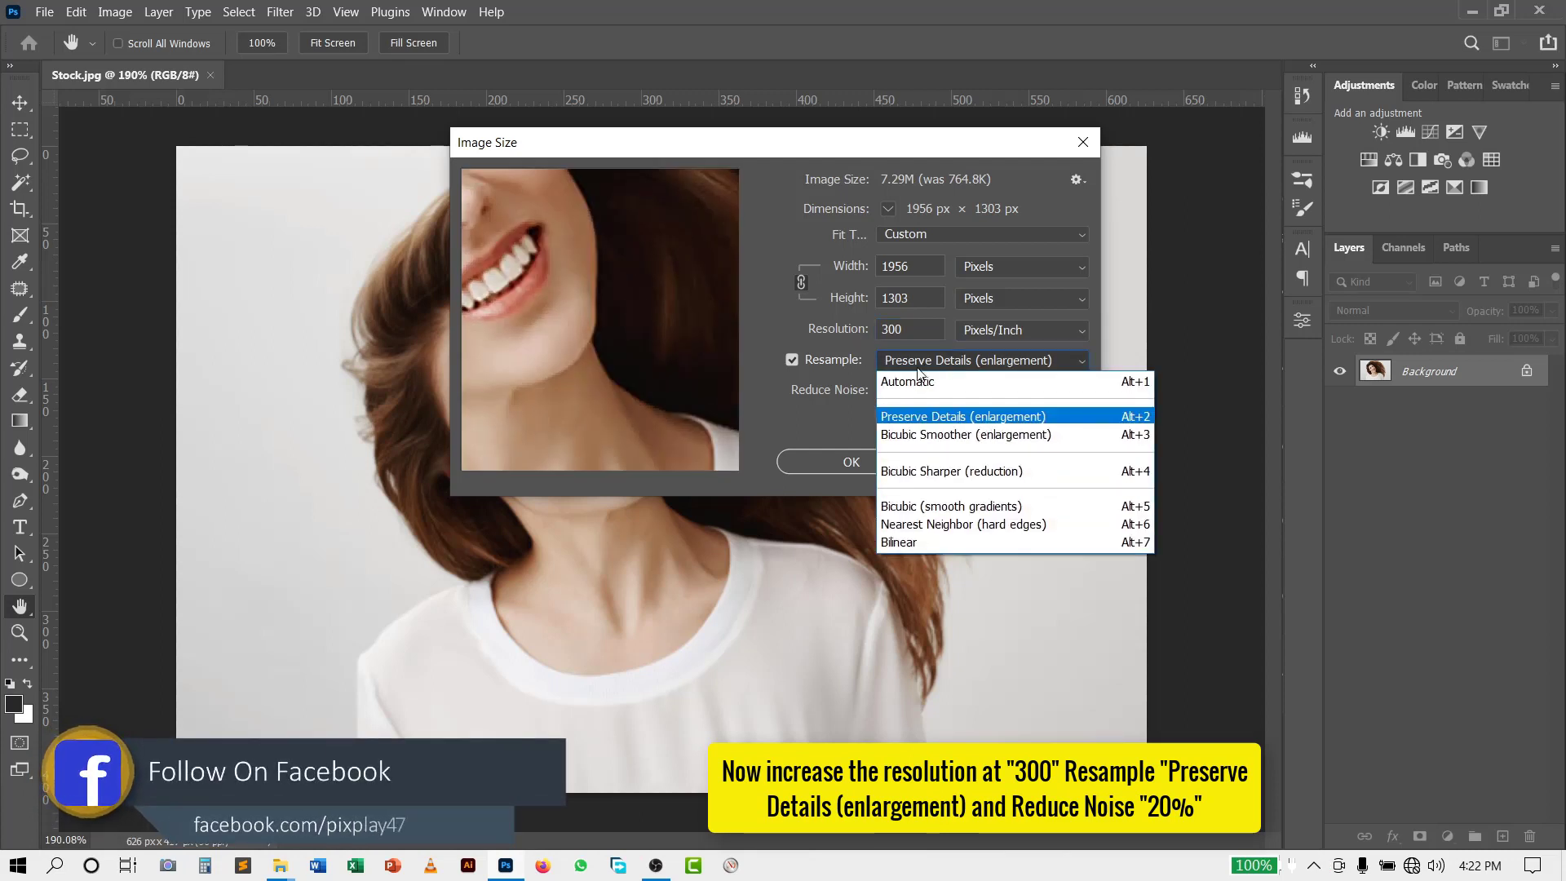
pyautogui.click(994, 418)
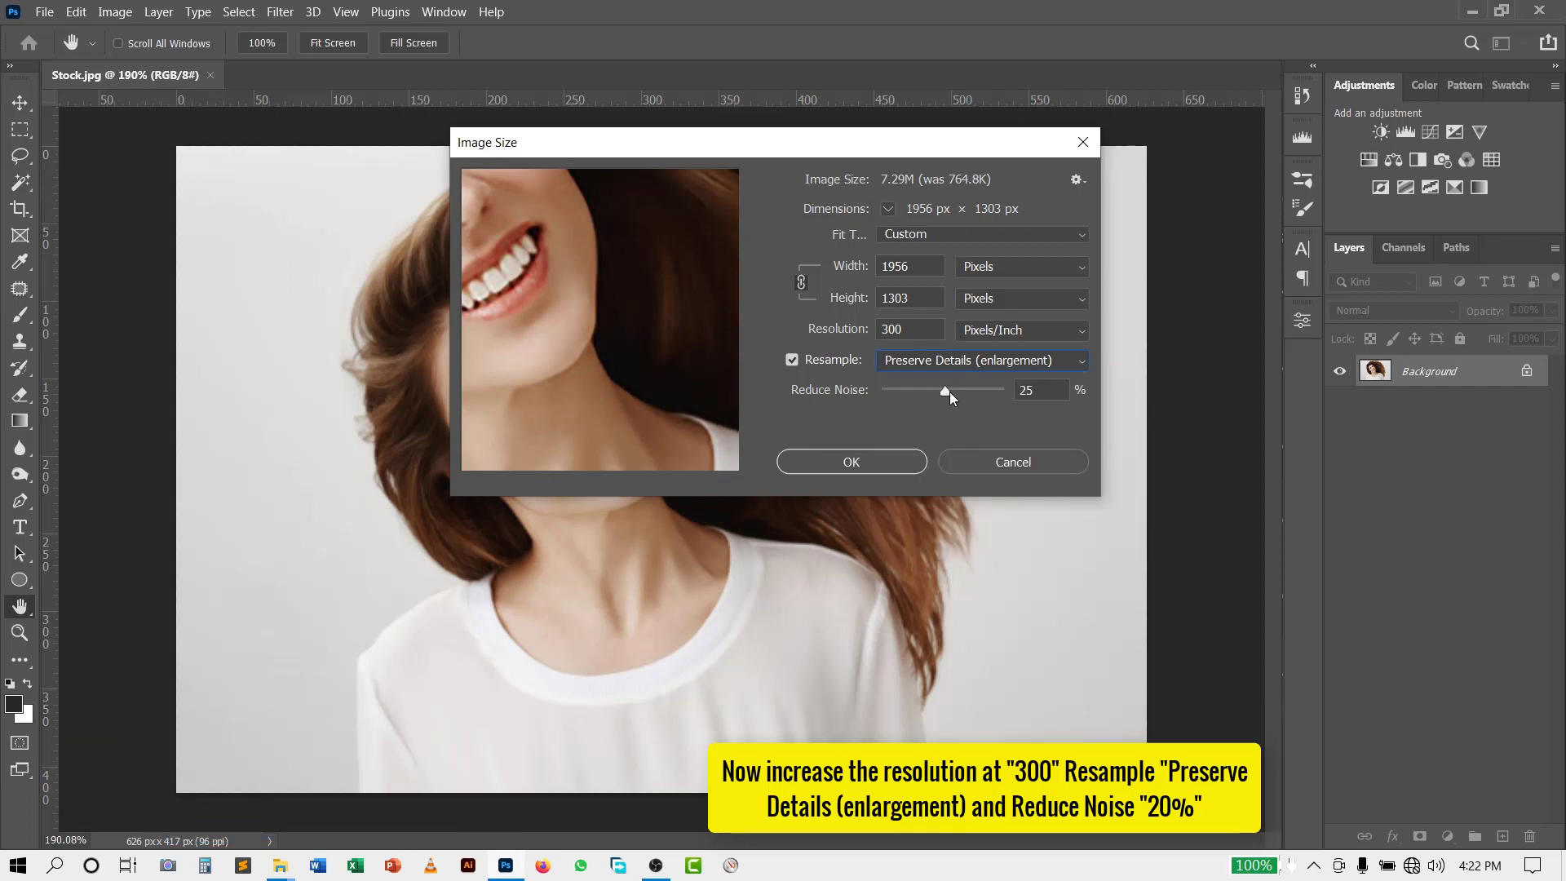
pyautogui.moveTo(947, 392); pyautogui.dragTo(879, 393)
# Set Reduce Noise to 20%, apply the 300 ppi resize, and inspect the enlarged image.
pyautogui.write('20')
pyautogui.click(827, 463)
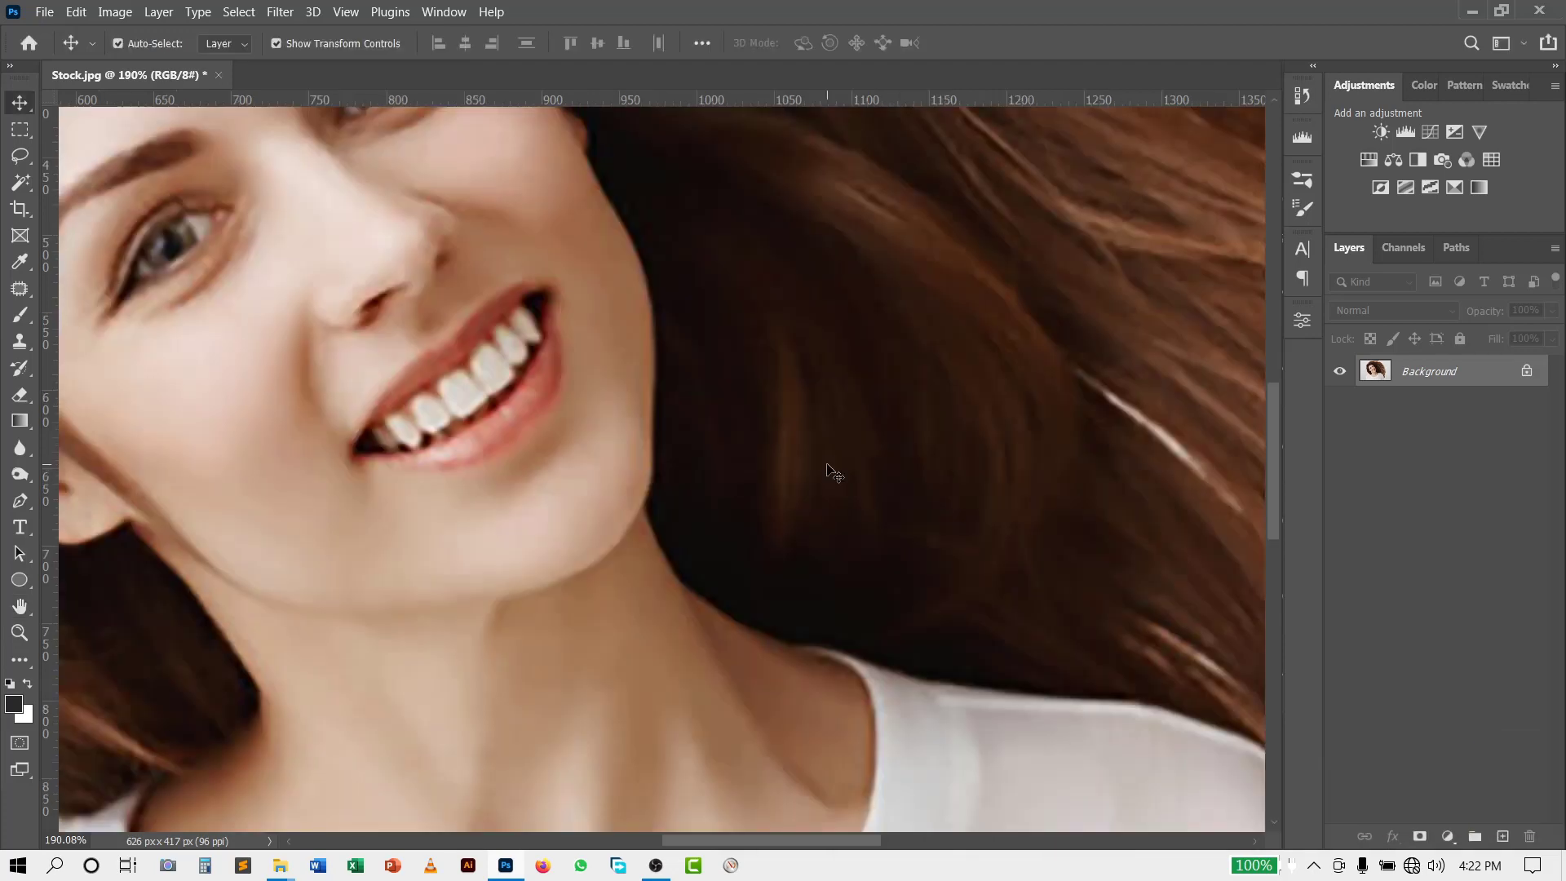
pyautogui.scroll(3, 400, 356)
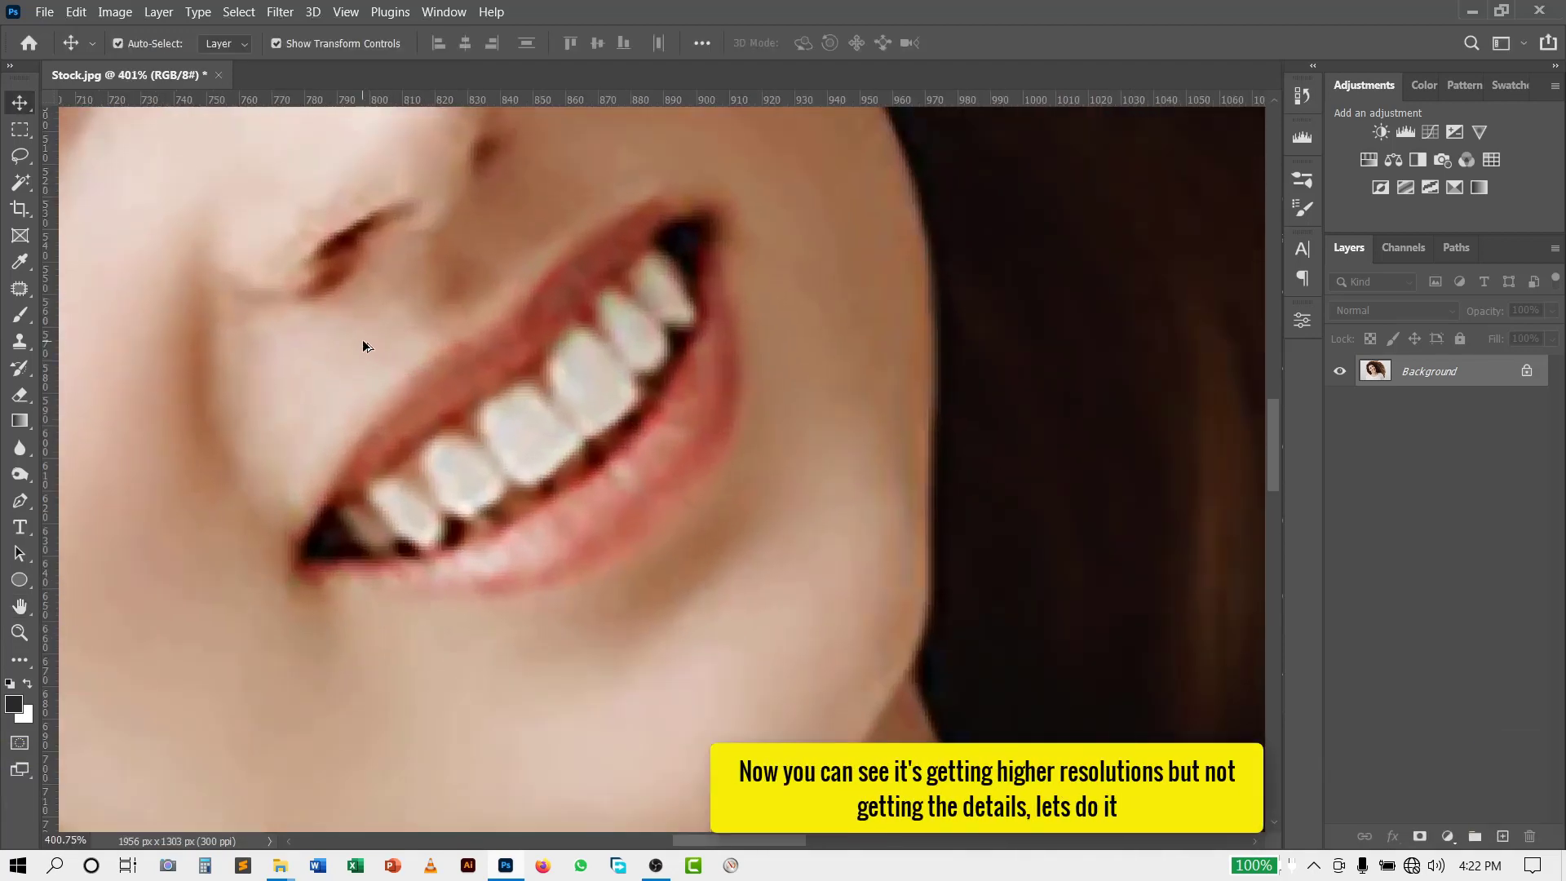
pyautogui.scroll(3, 362, 340)
pyautogui.scroll(-2, 709, 409)
pyautogui.scroll(-2, 551, 406)
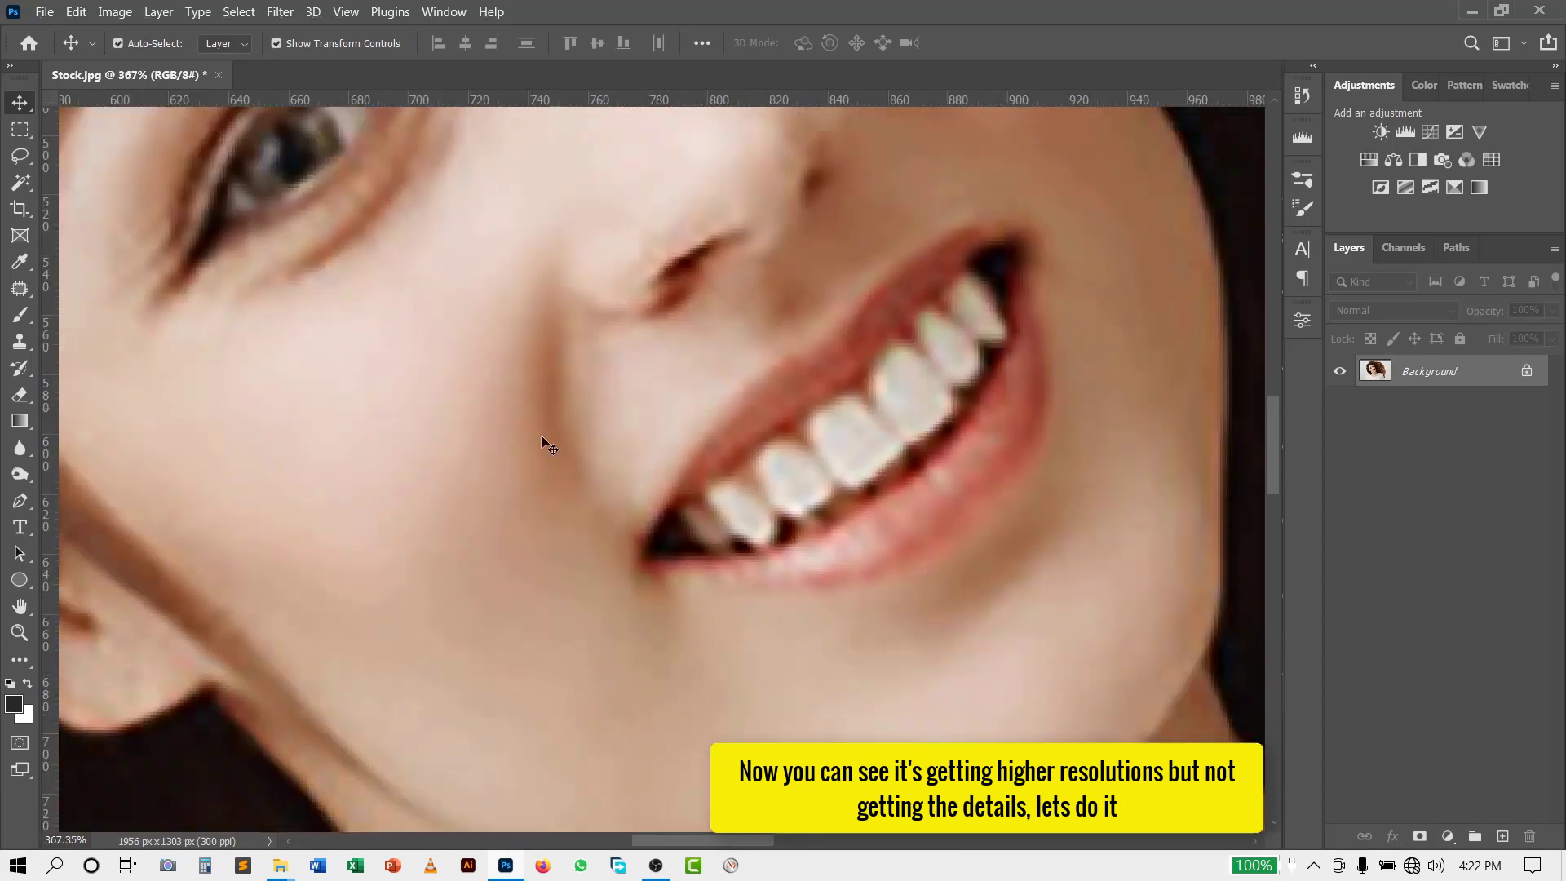
pyautogui.scroll(-2, 618, 380)
pyautogui.scroll(-2, 618, 380)
pyautogui.scroll(-2, 618, 380)
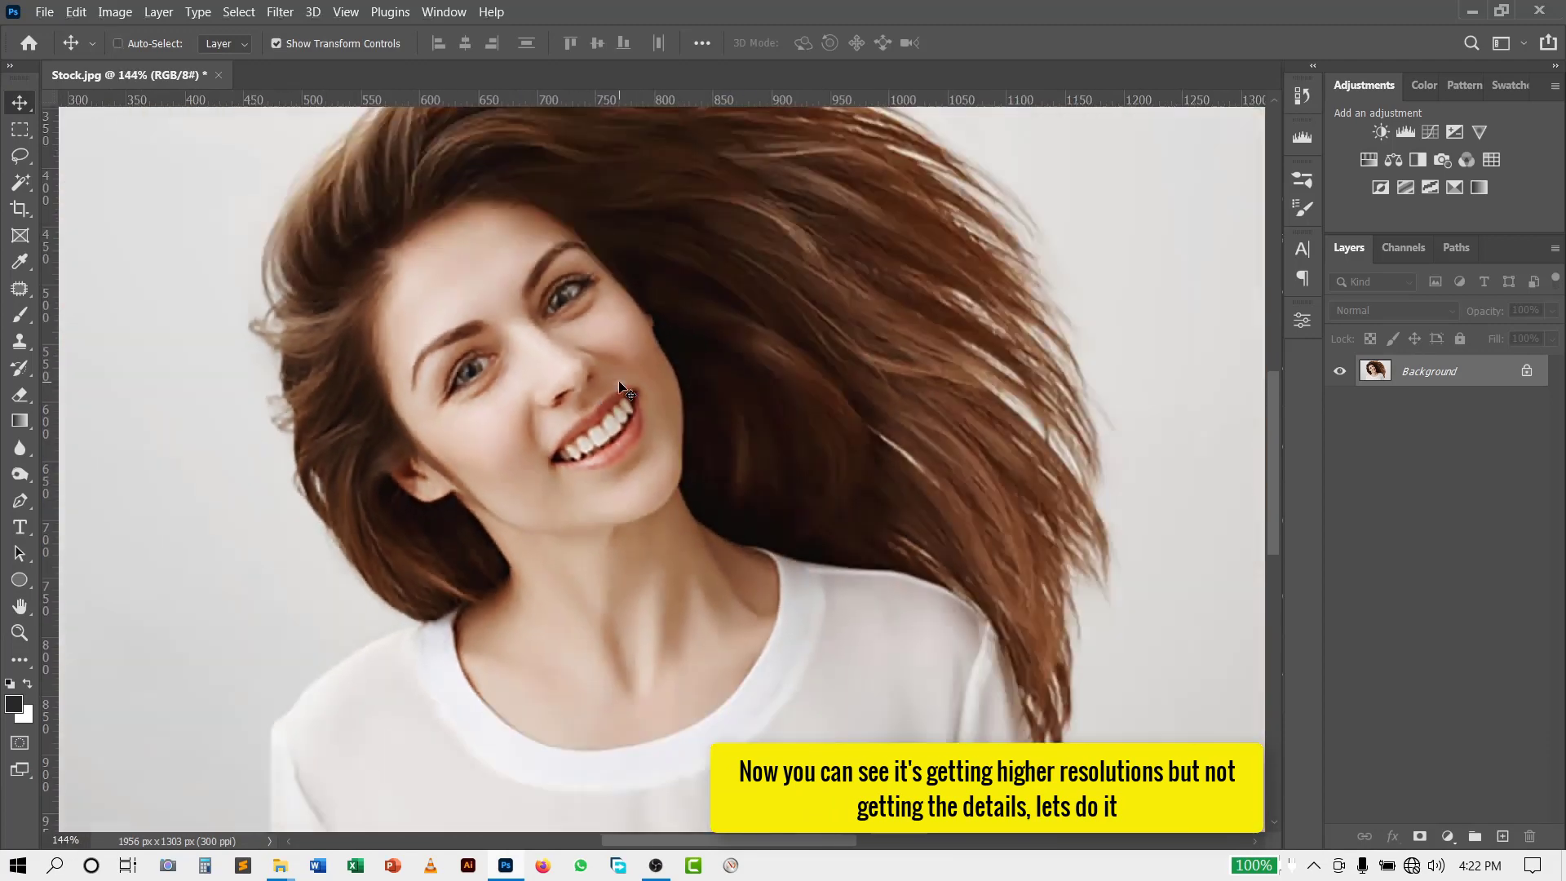
pyautogui.scroll(-1, 618, 380)
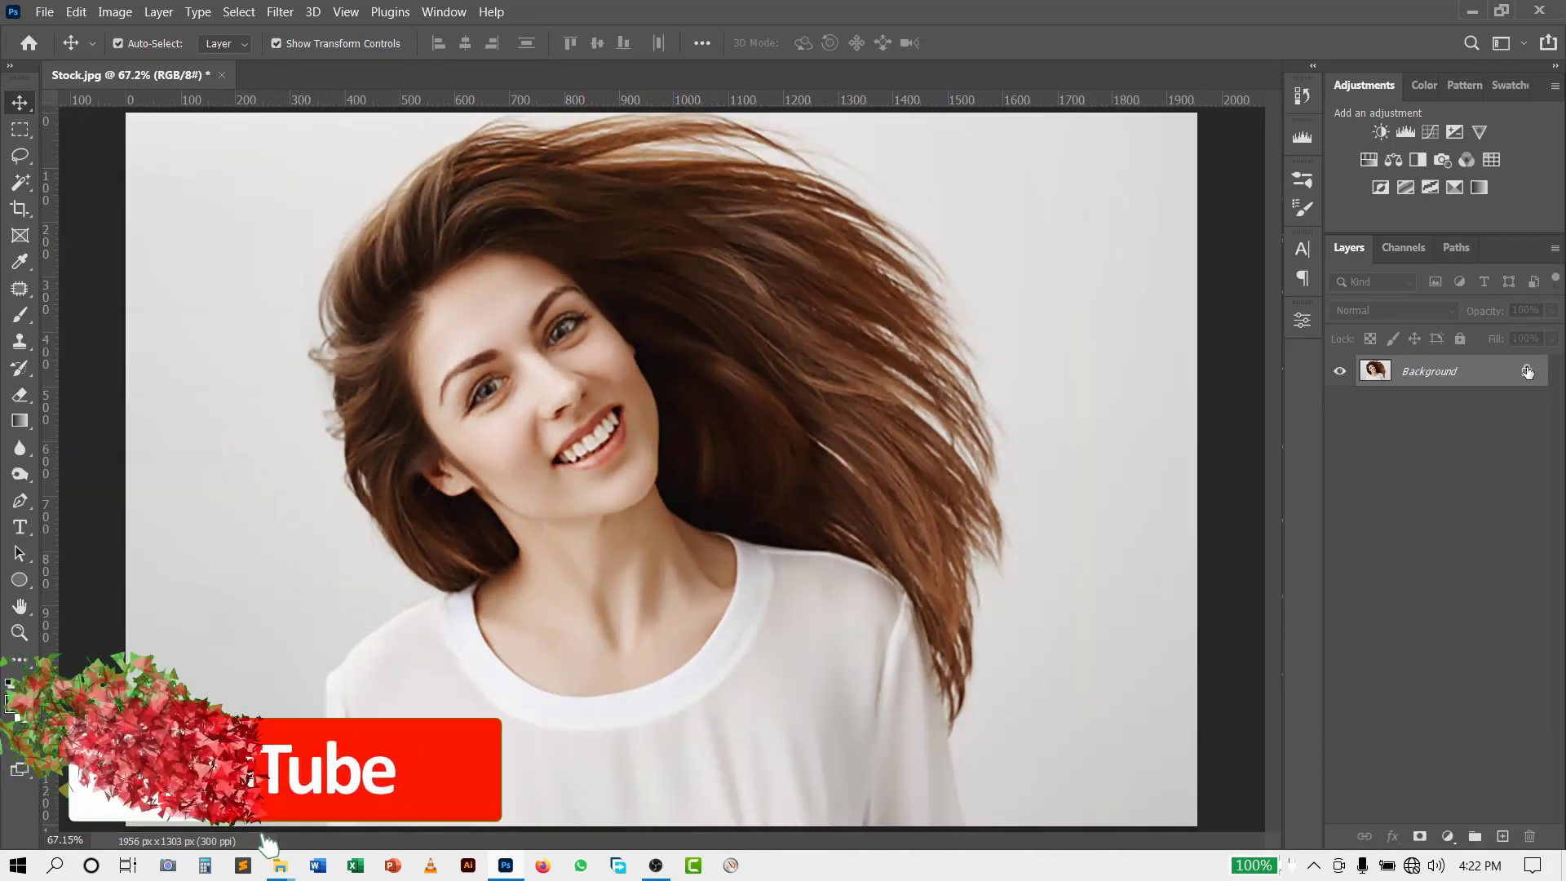
# Duplicate the Background layer as Layer 1 and convert it to a Smart Object.
pyautogui.hotkey('ctrl', 'j')
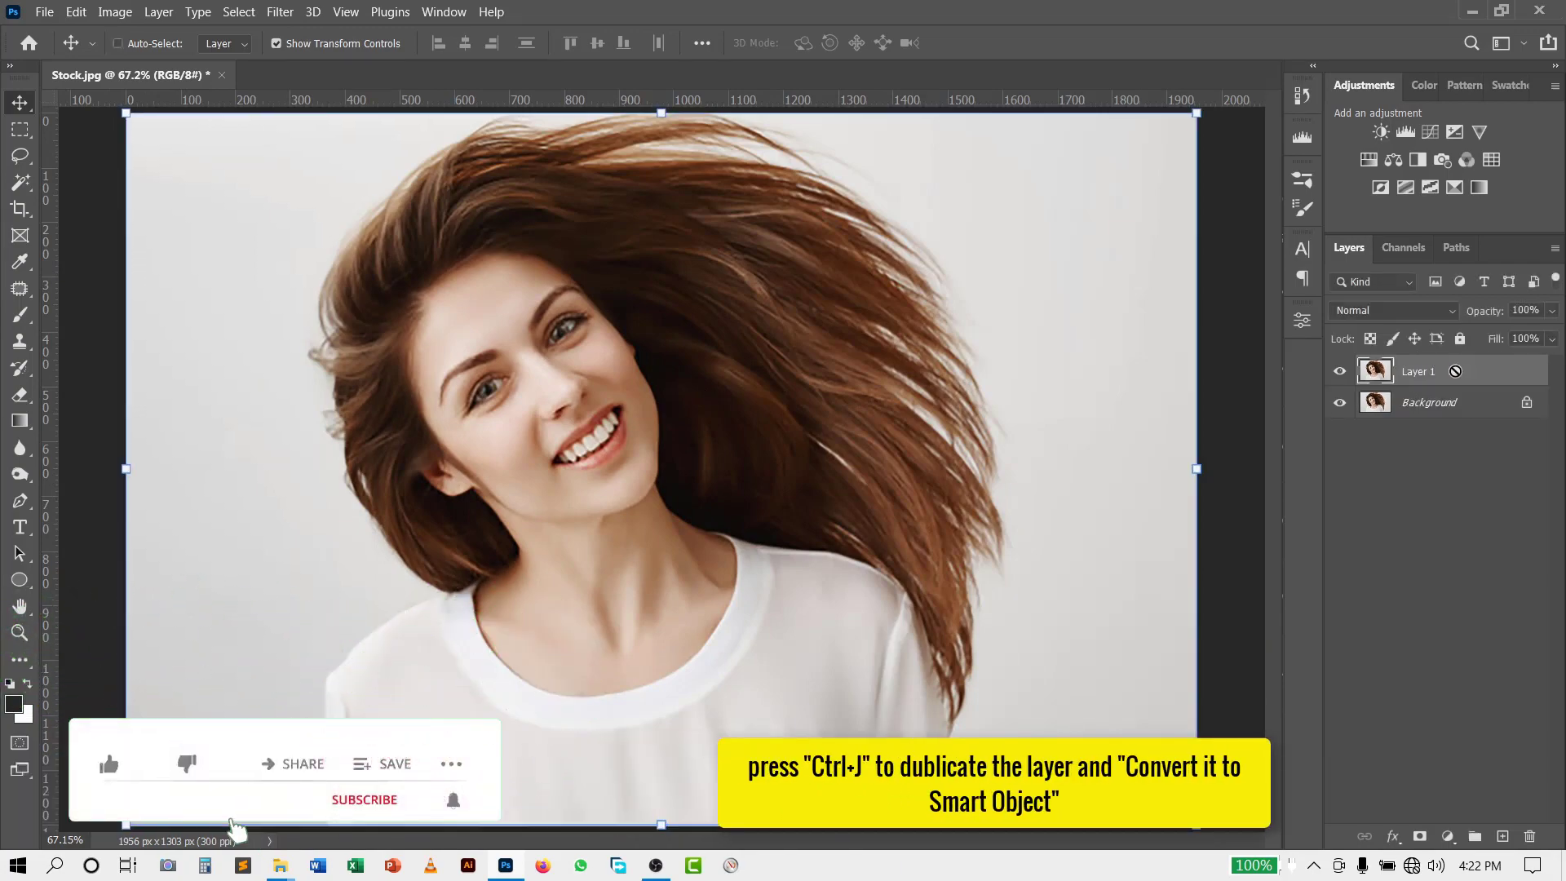
pyautogui.rightClick(1426, 380)
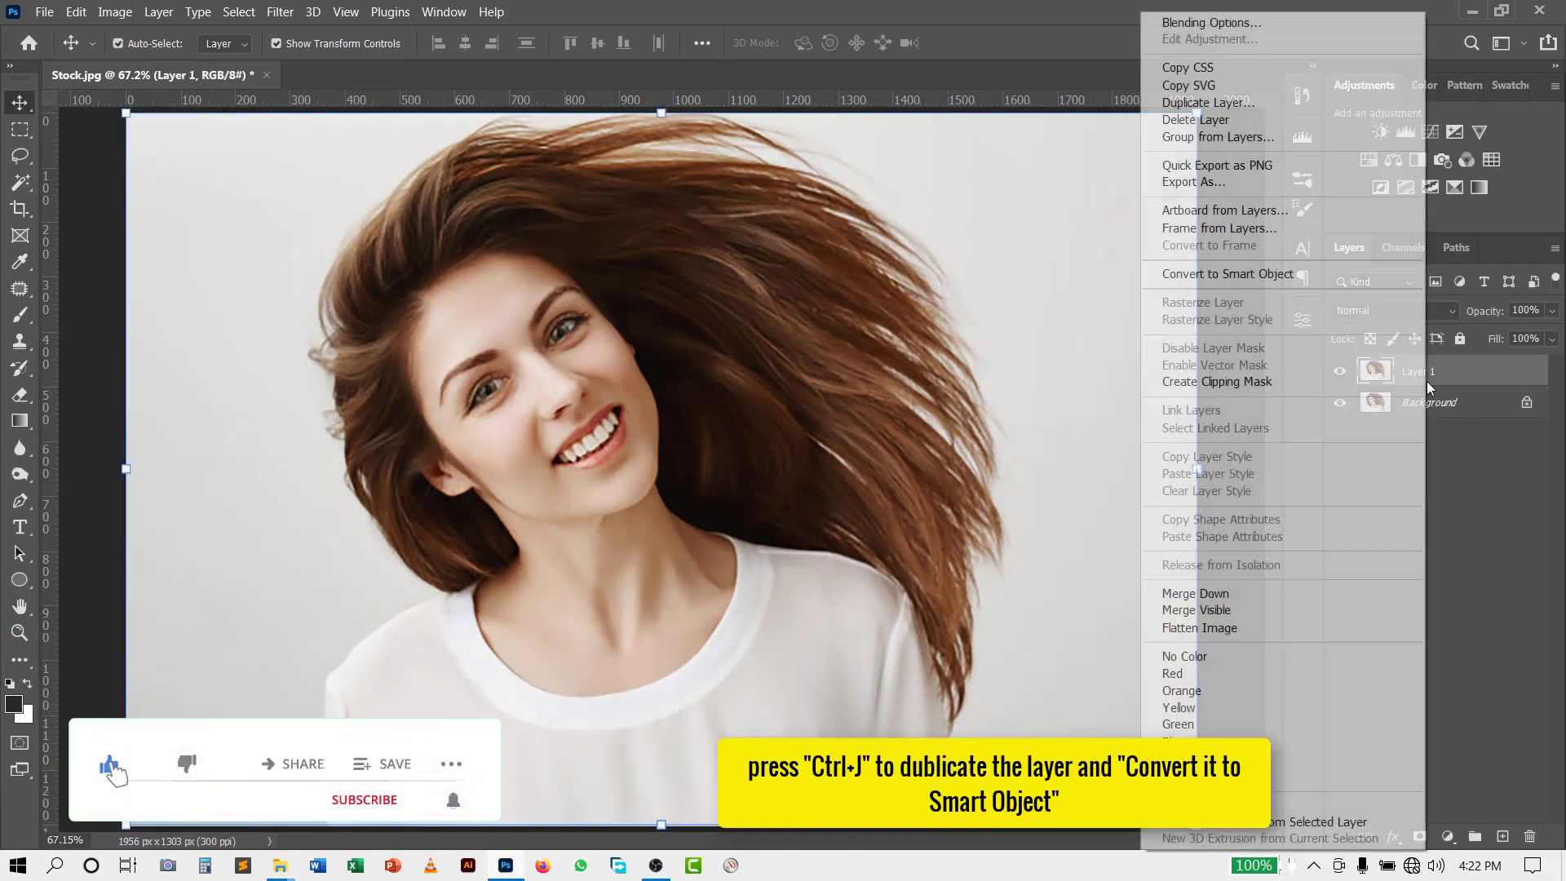
pyautogui.click(1276, 277)
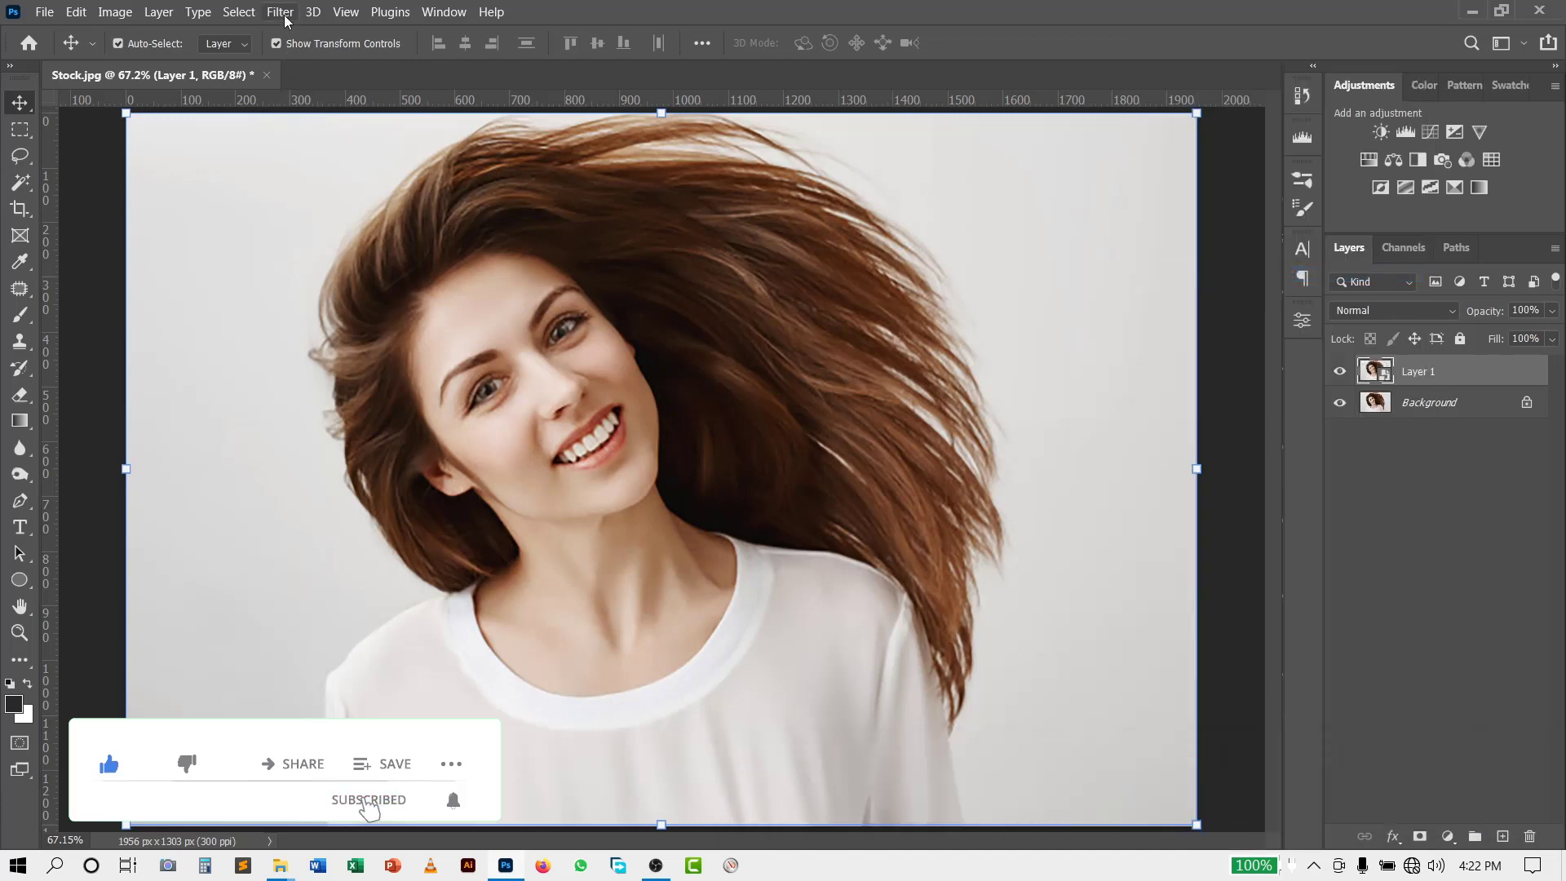
# Apply Smart Sharpen to Layer 1 at 200% amount, 2.0 px radius and 100% noise reduction.
pyautogui.click(281, 13)
pyautogui.moveTo(302, 369)
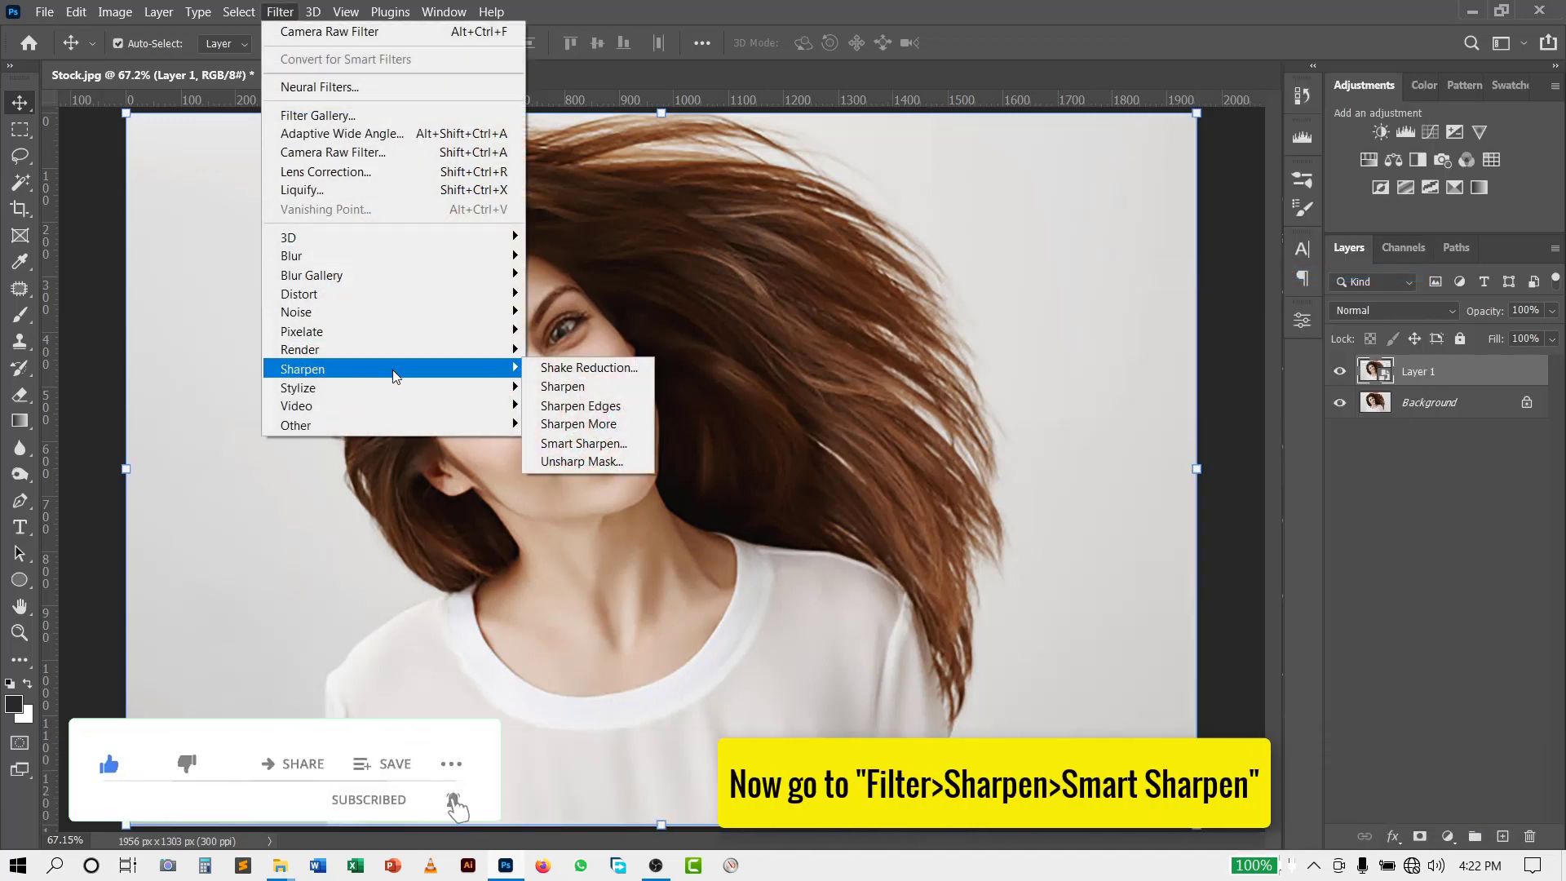
pyautogui.click(587, 444)
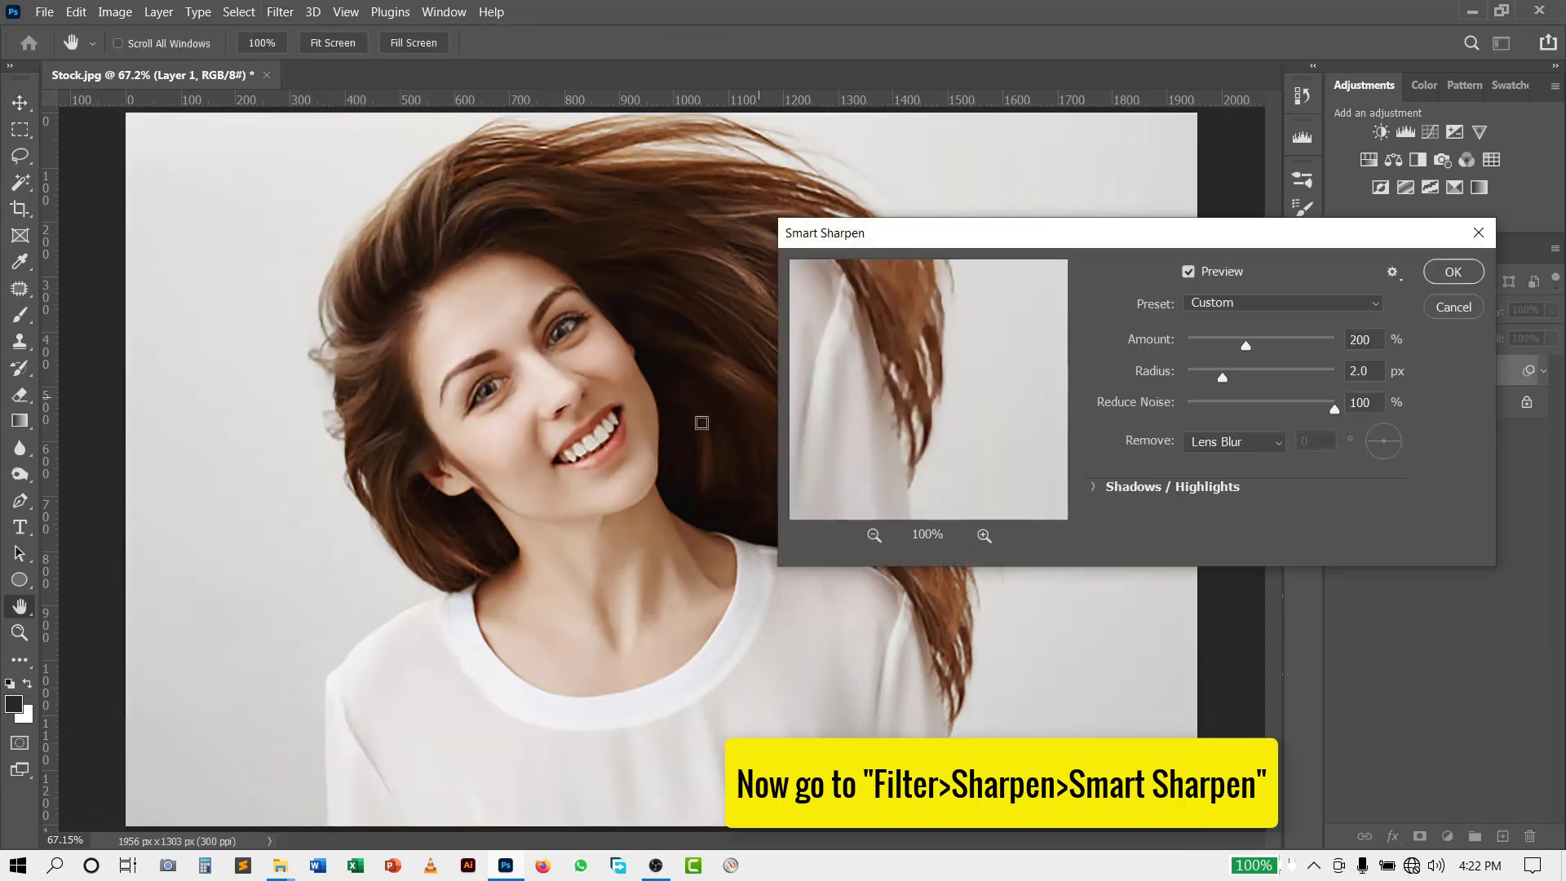
pyautogui.click(506, 383)
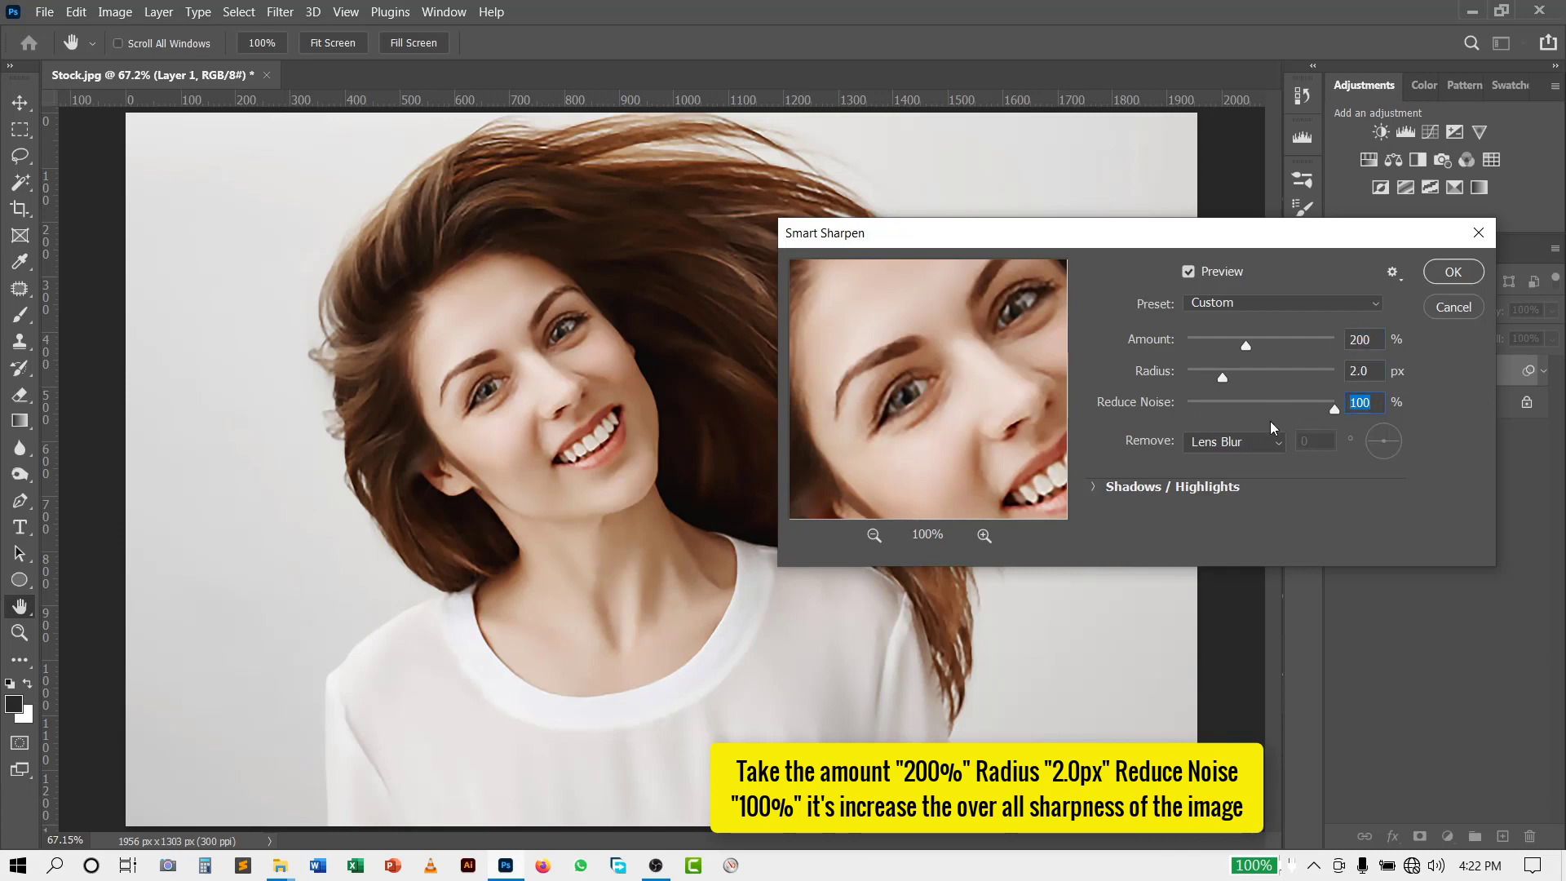
pyautogui.click(1453, 273)
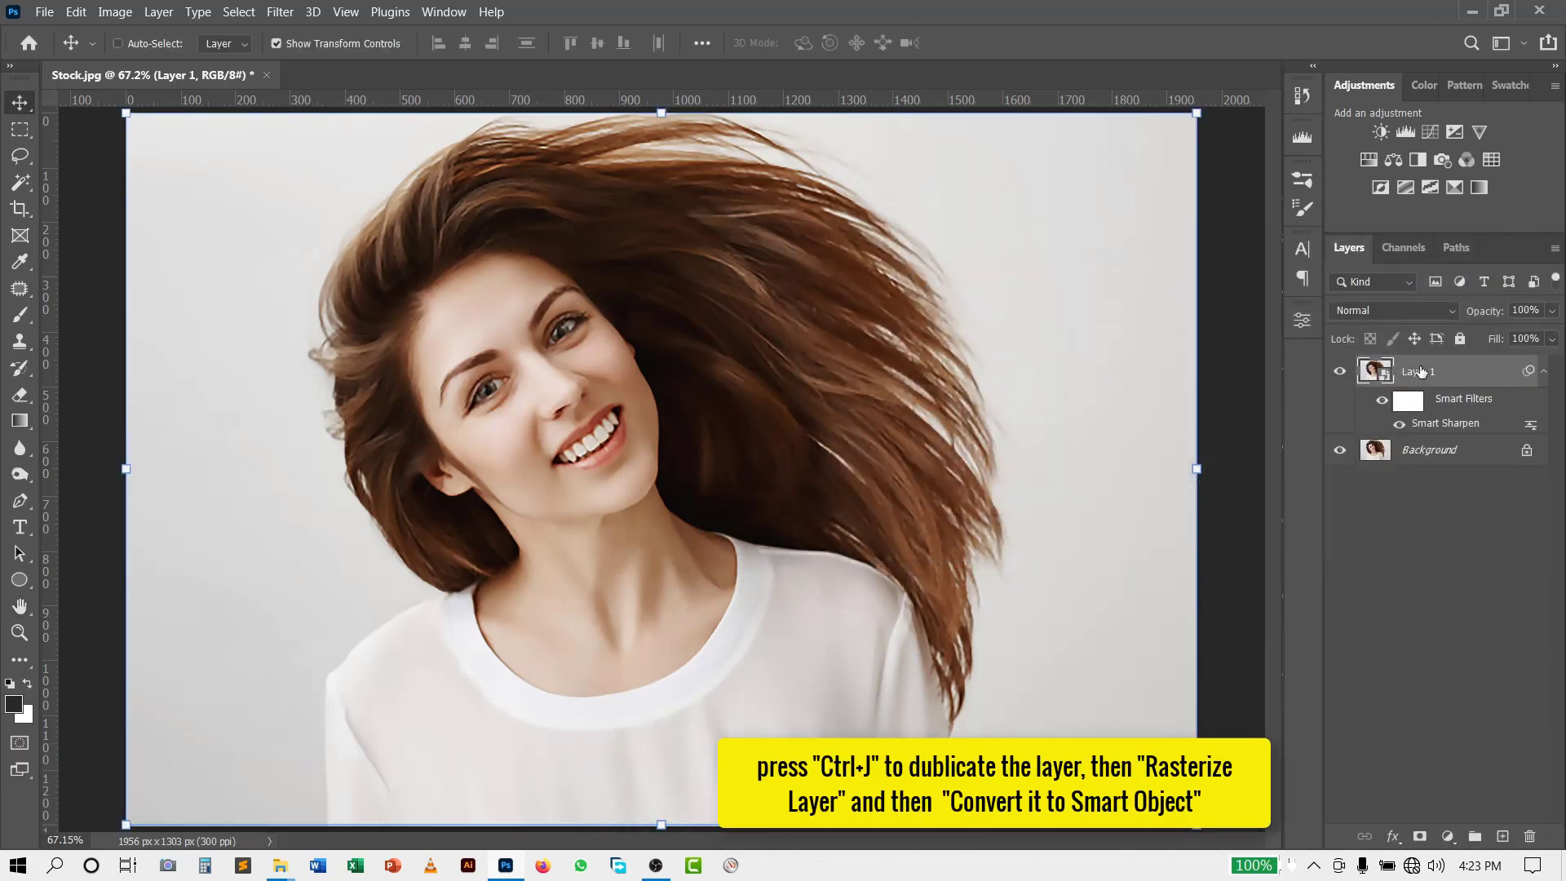
# Duplicate Layer 1, rasterize Layer 1 copy, and convert it back to a Smart Object.
pyautogui.hotkey('ctrl', 'j')
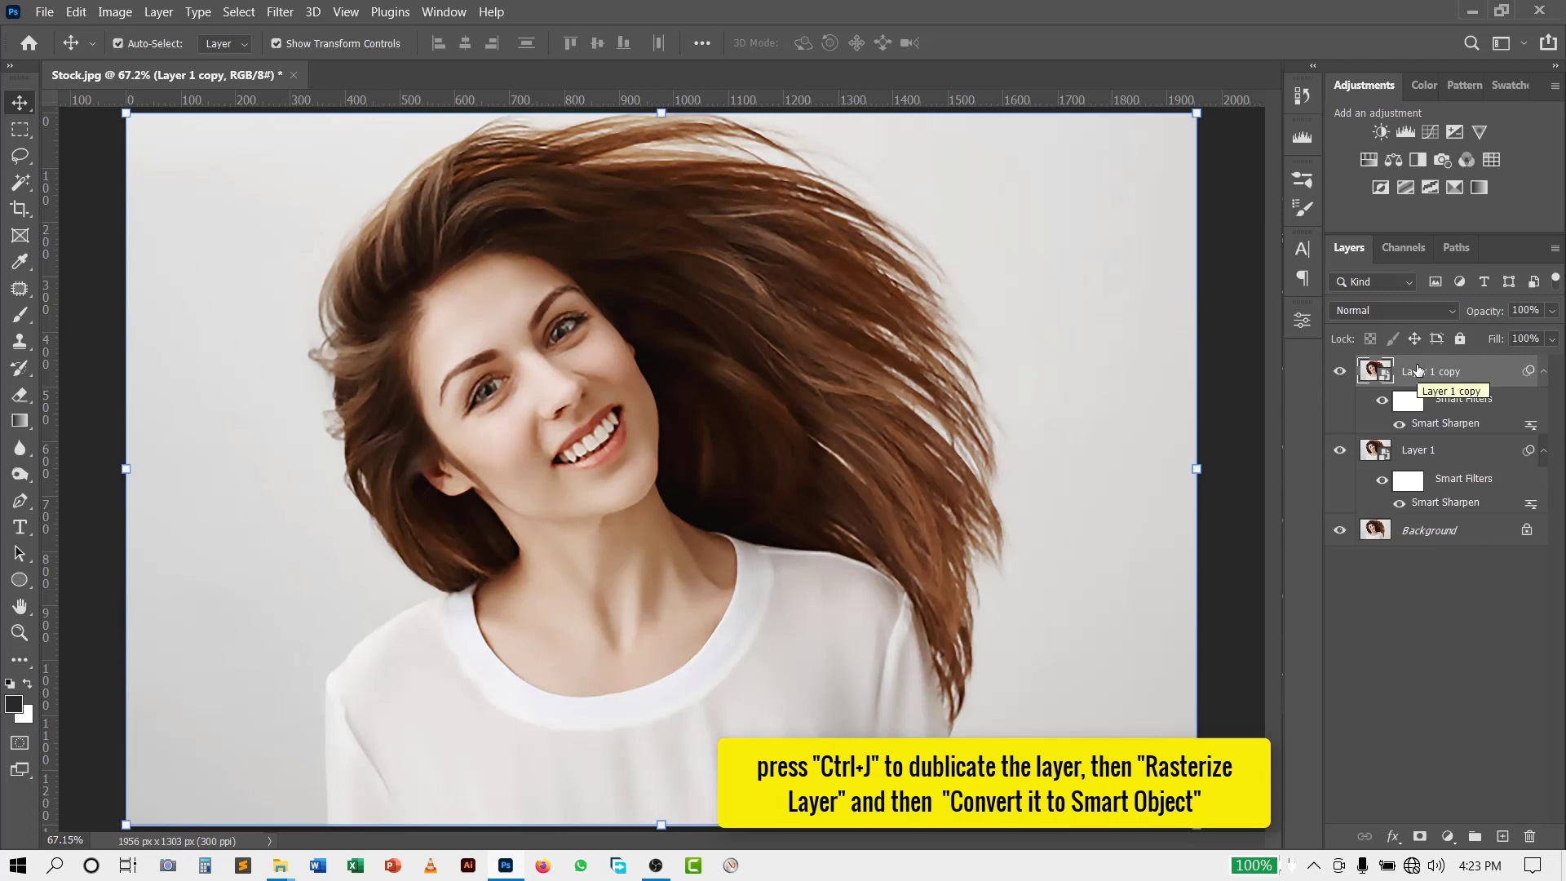
pyautogui.rightClick(1417, 371)
pyautogui.click(1235, 381)
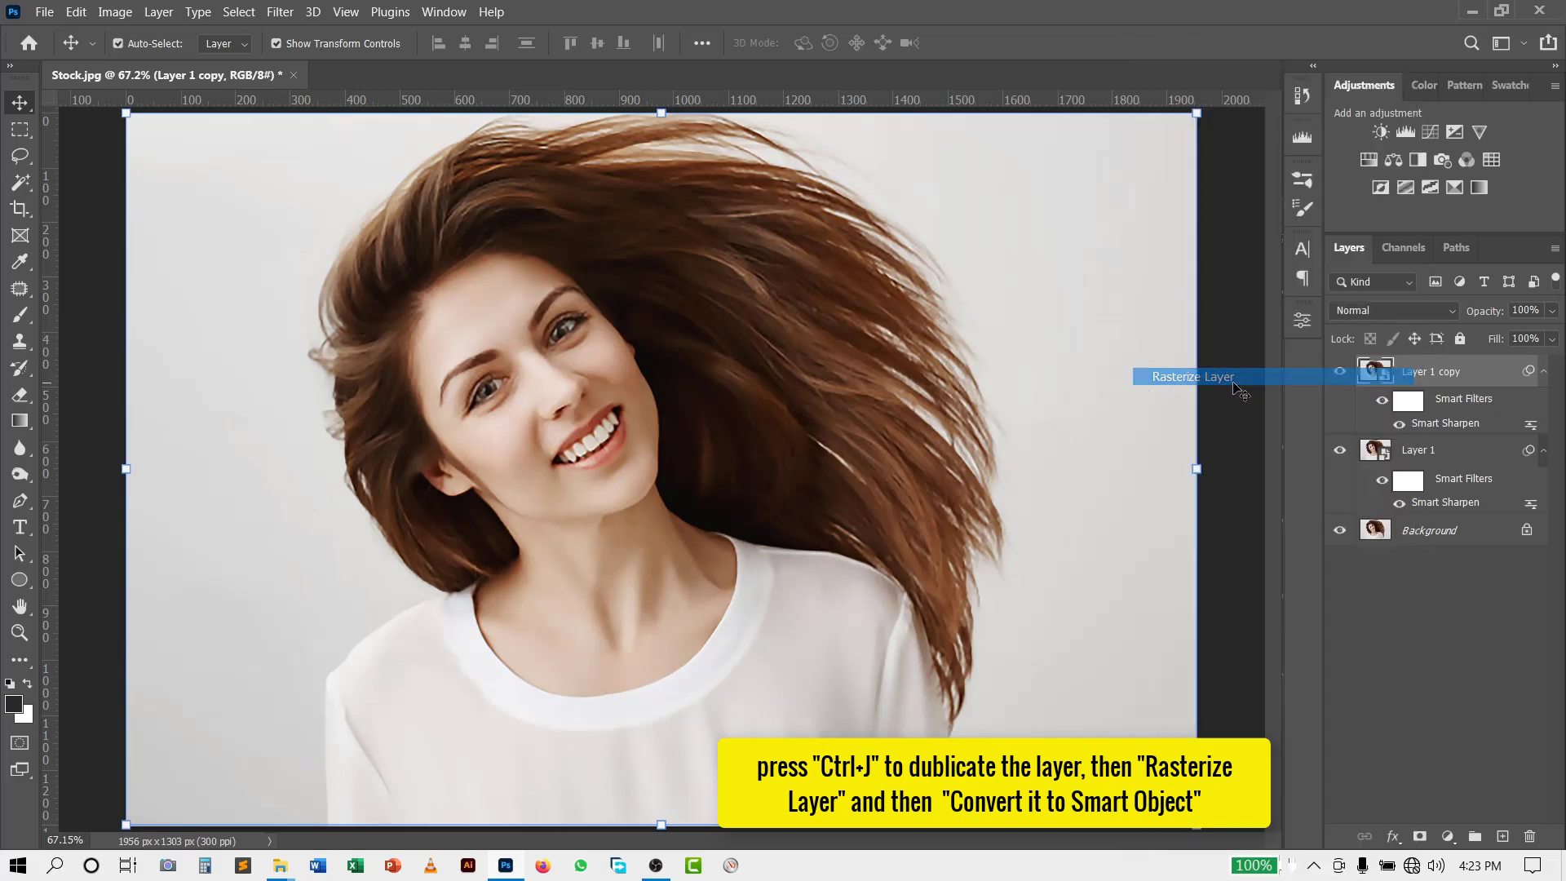
pyautogui.rightClick(1419, 379)
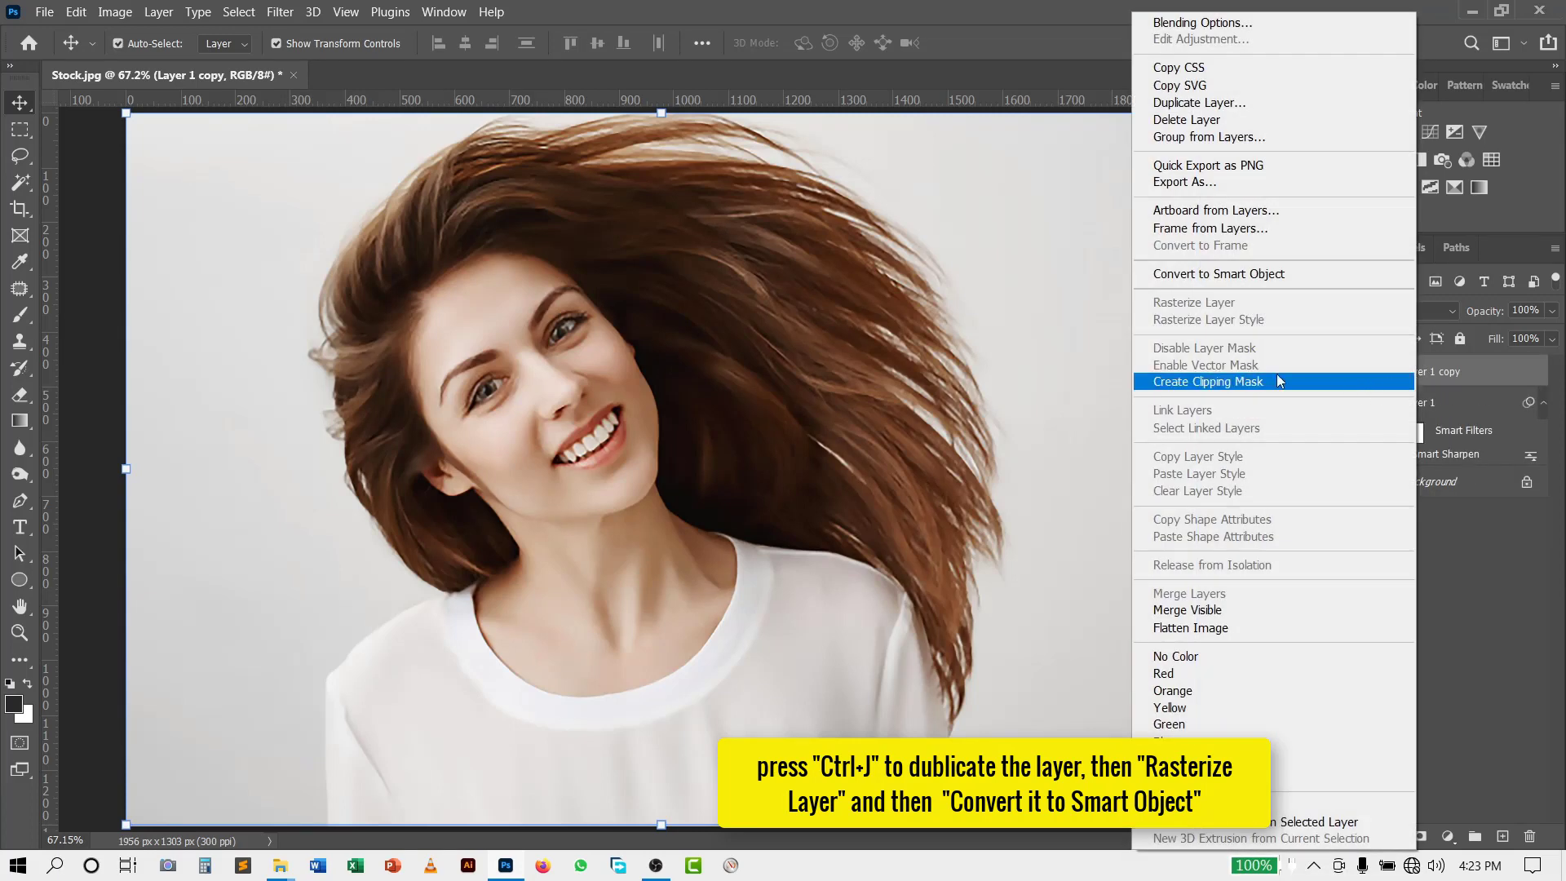
pyautogui.click(1230, 277)
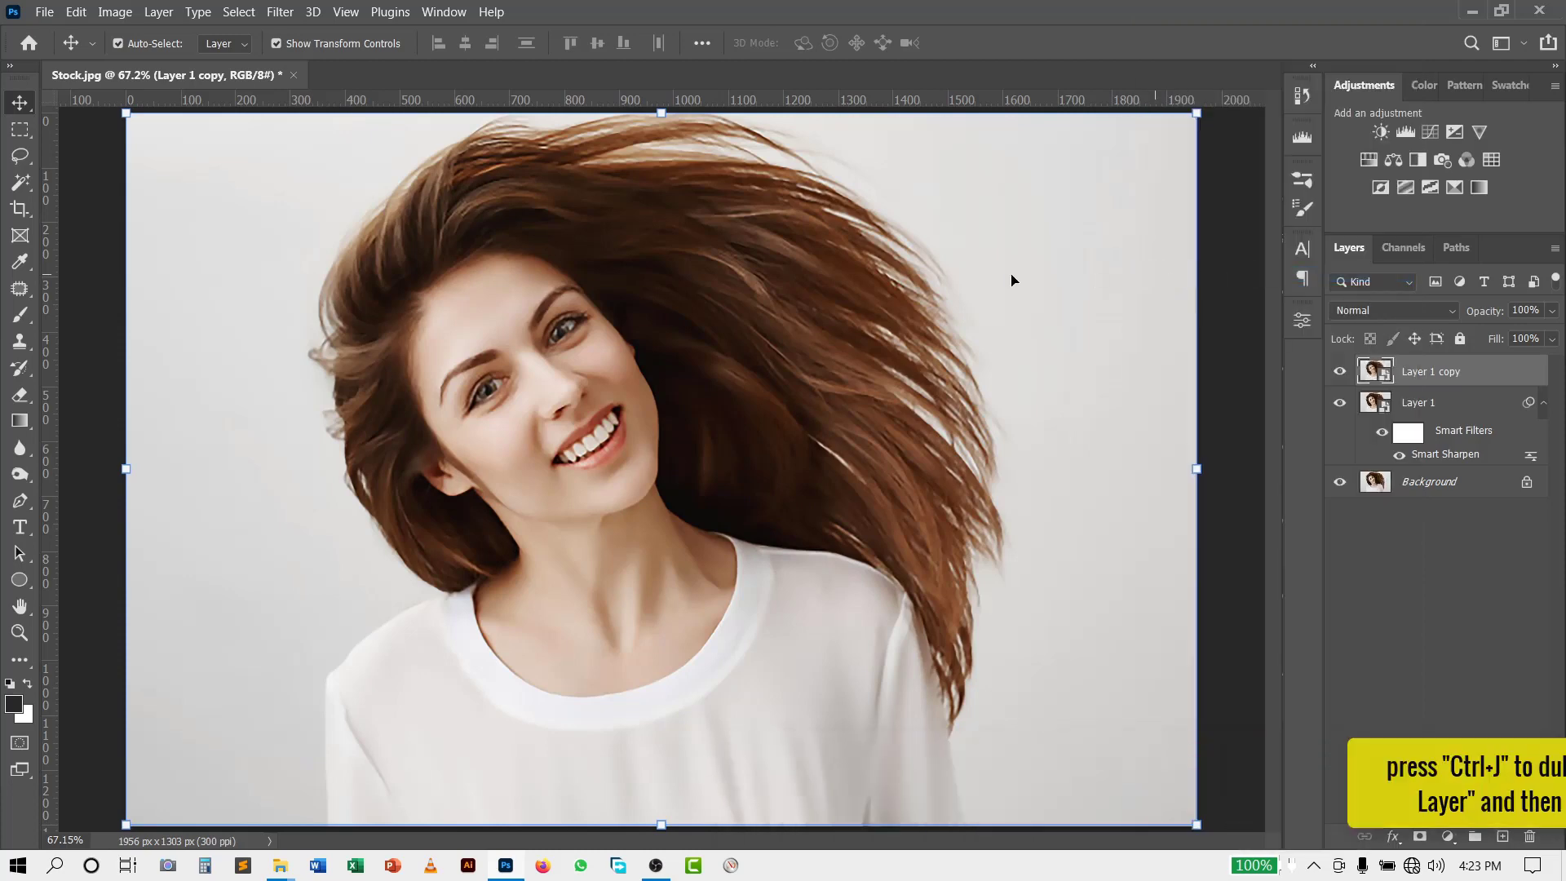
pyautogui.click(279, 13)
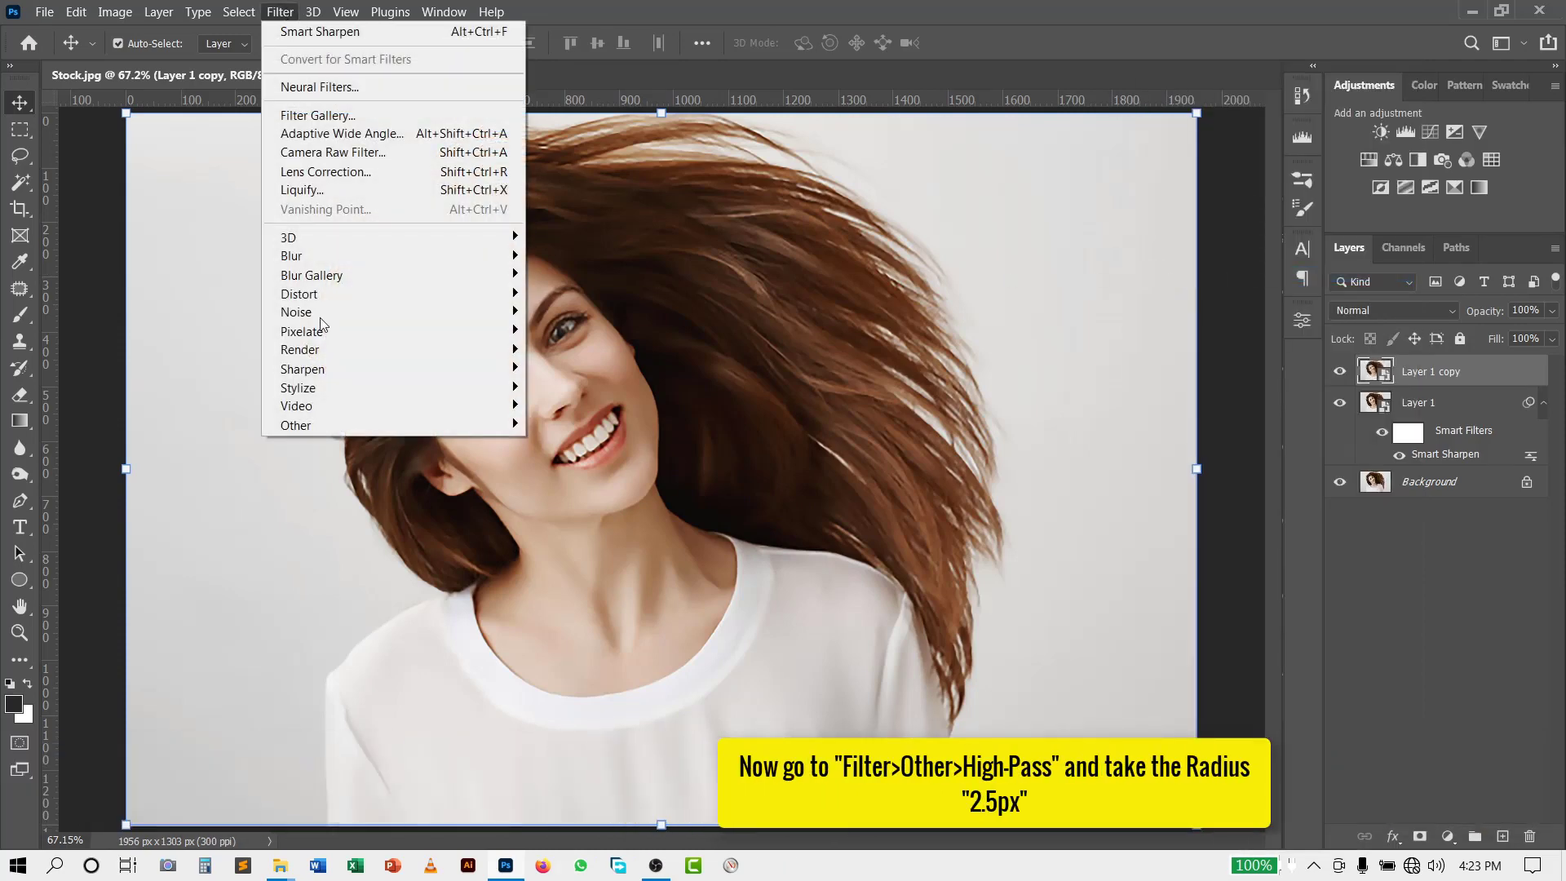
pyautogui.moveTo(297, 424)
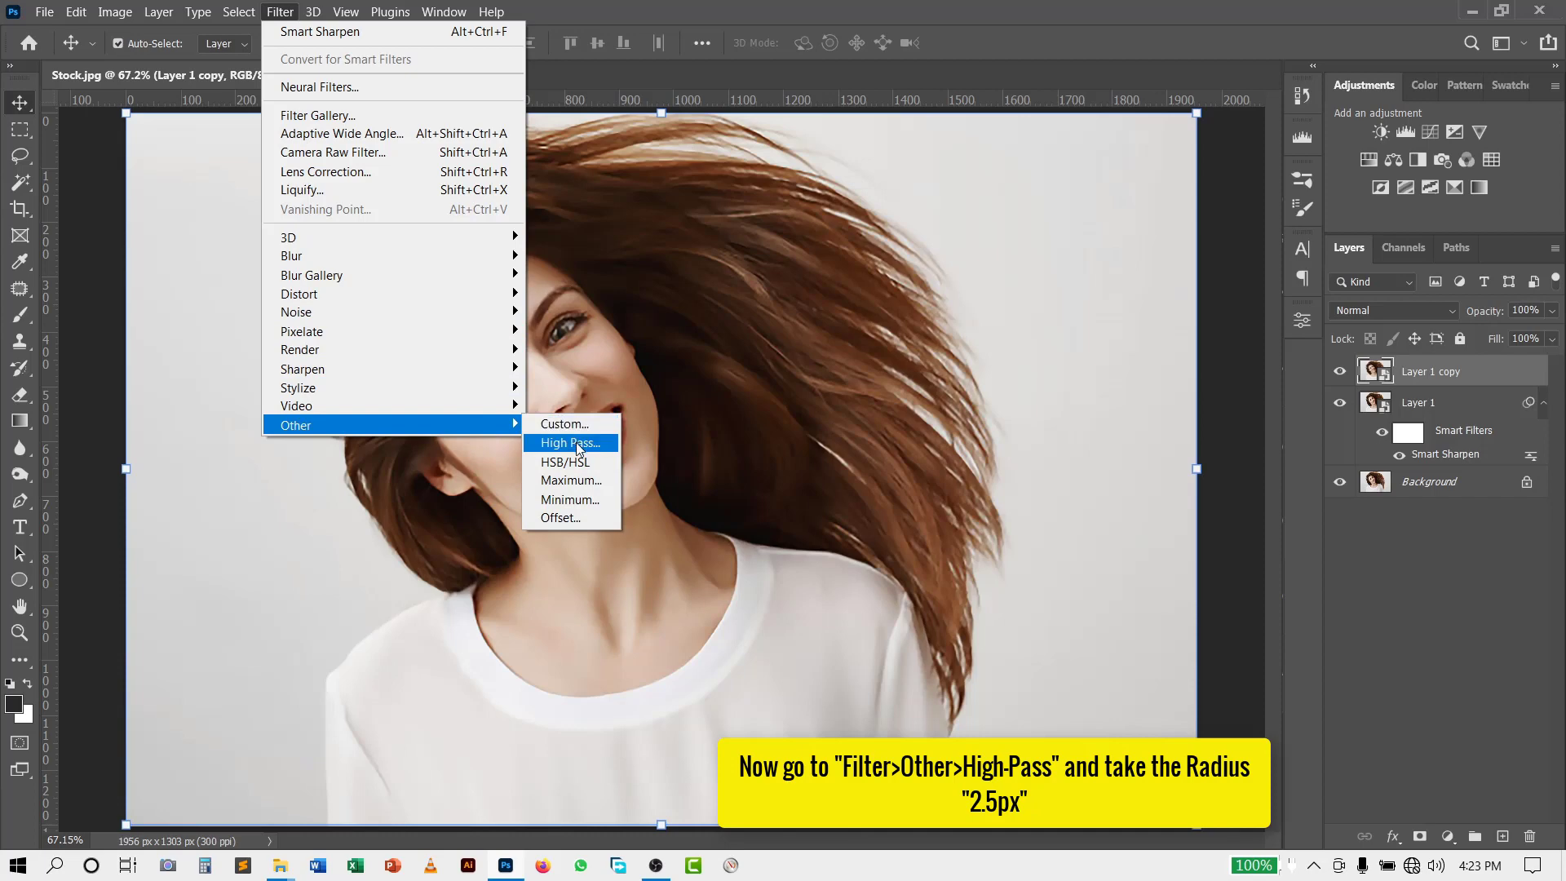
# Apply a High Pass filter with 2.5 px radius to Layer 1 copy.
pyautogui.click(571, 442)
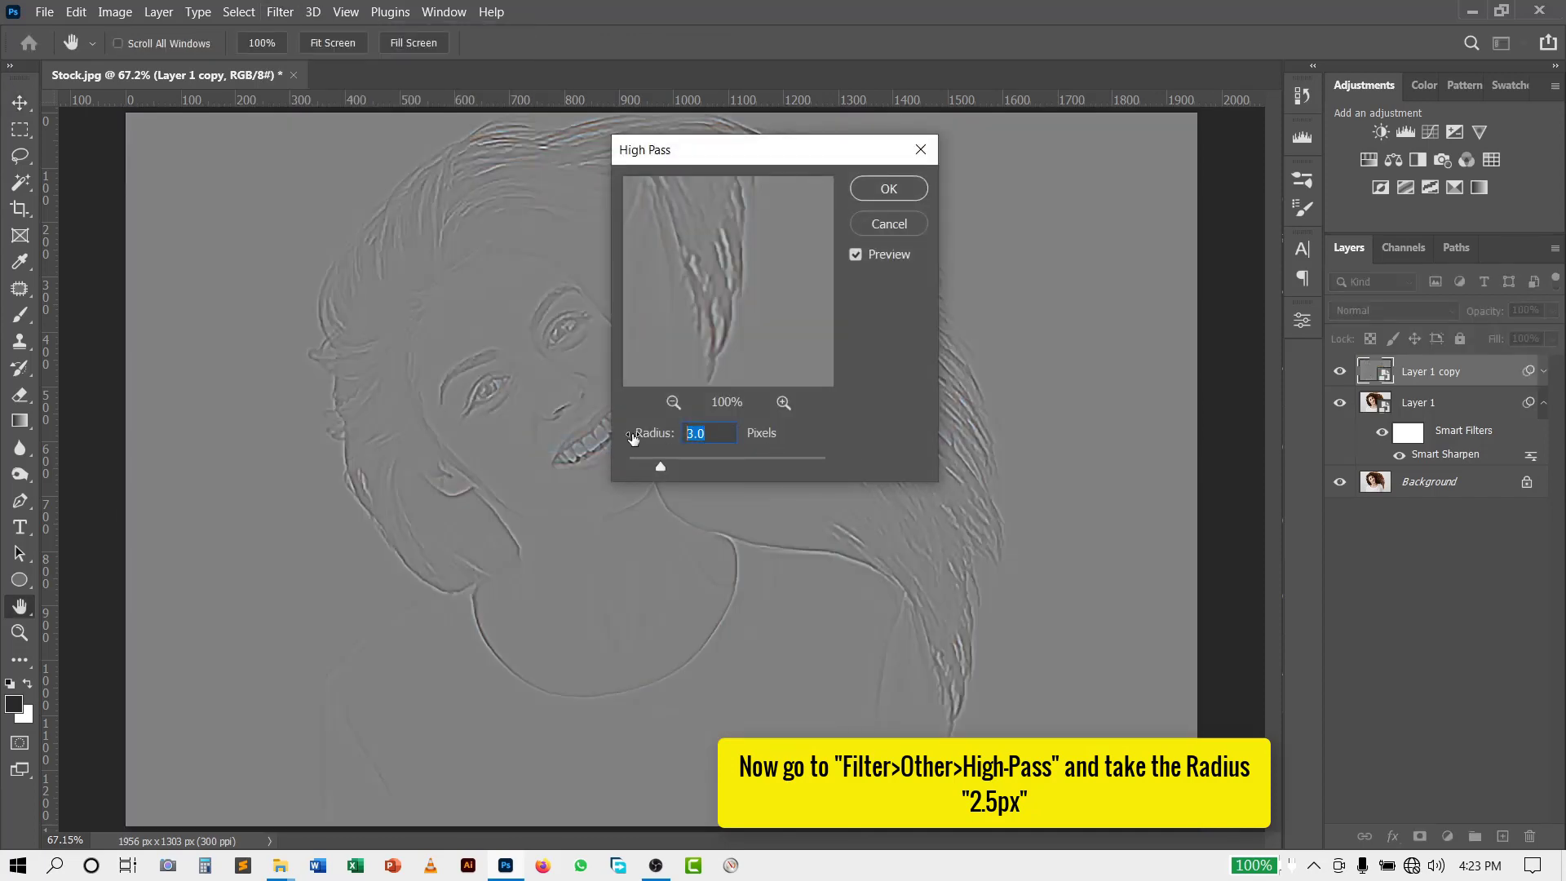
pyautogui.write('2.5')
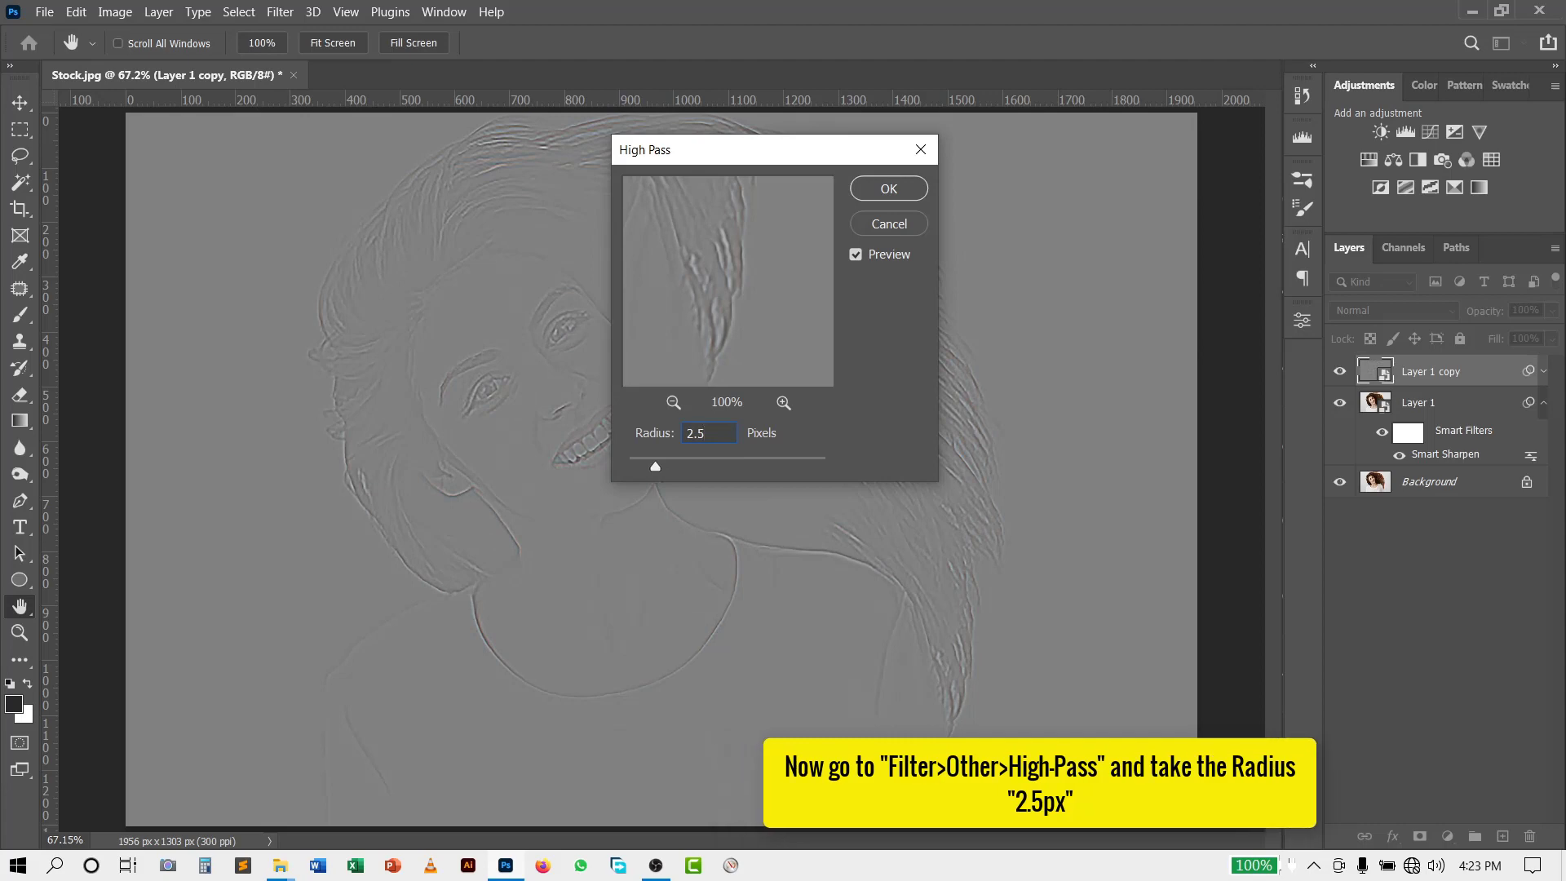
pyautogui.click(886, 189)
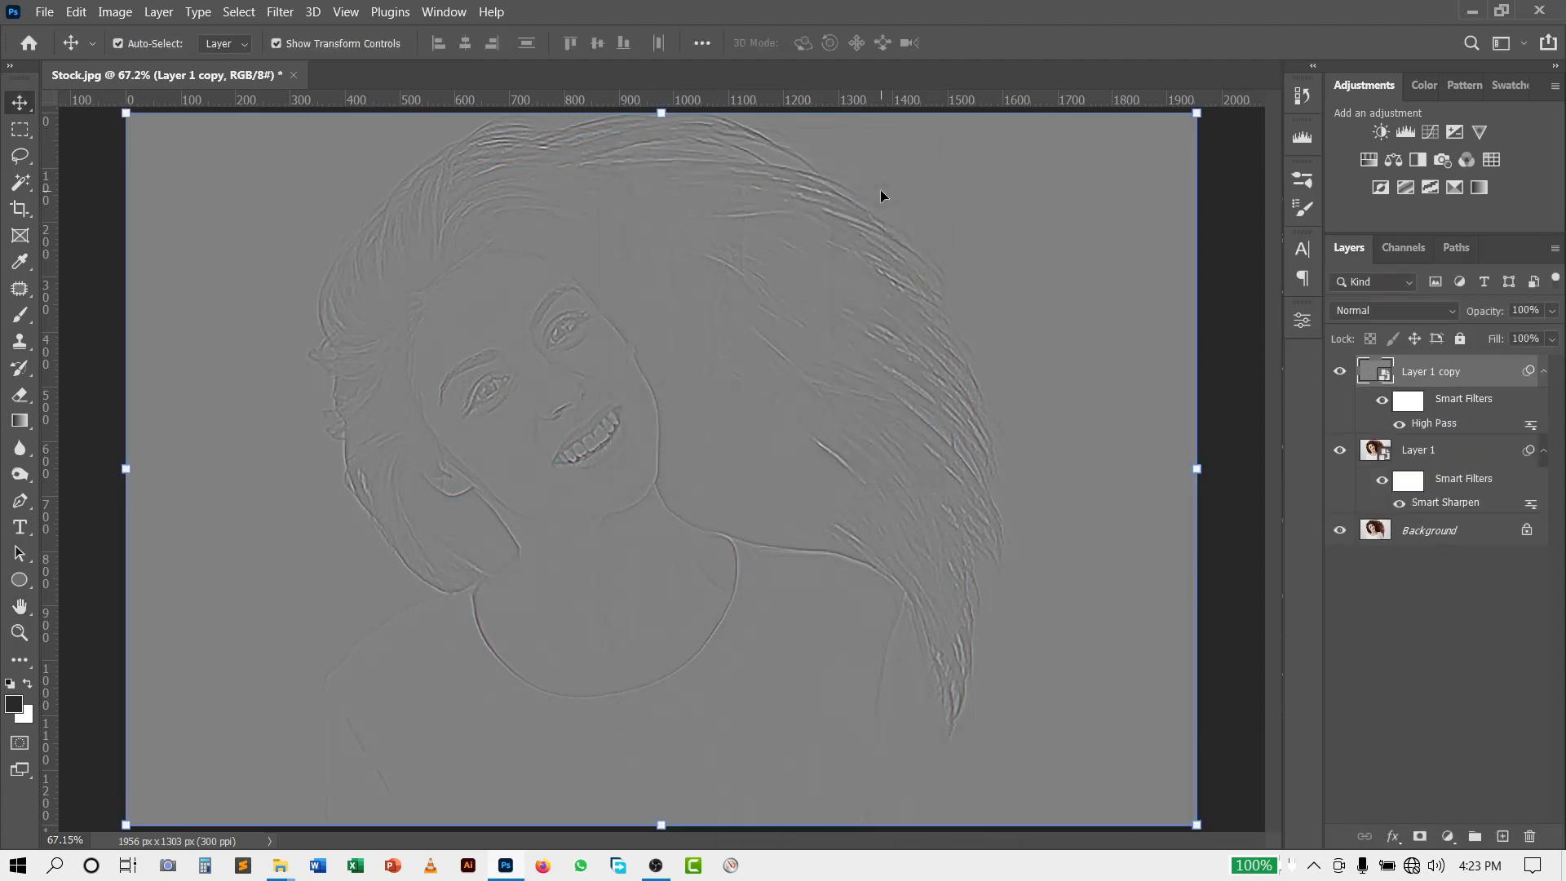
# Set Layer 1 copy's blend mode to Overlay and zoom in to check the sharper face.
pyautogui.click(1367, 310)
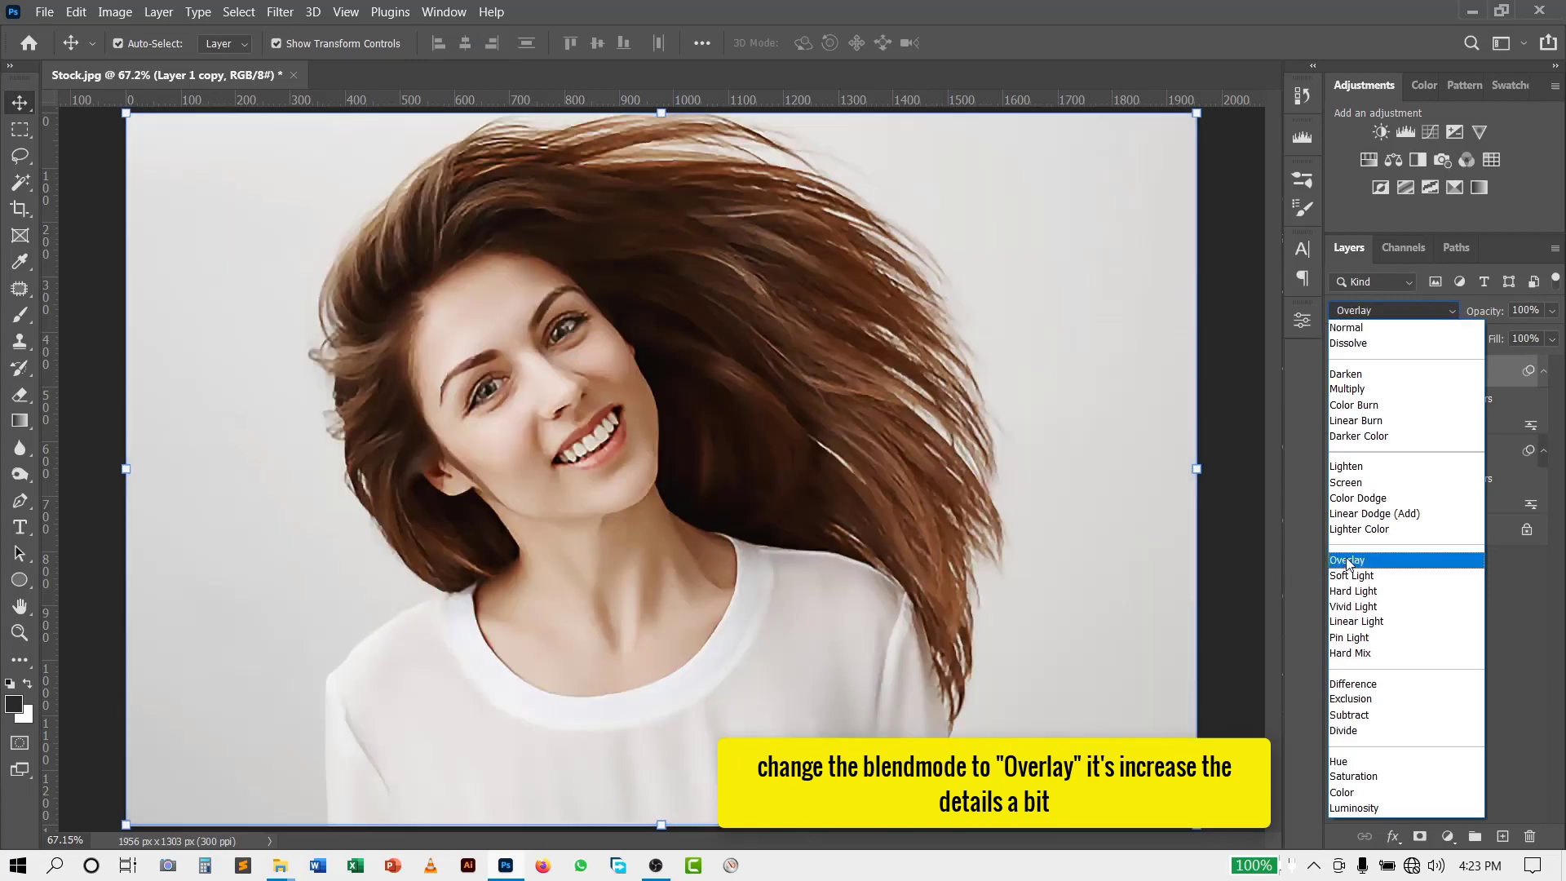
pyautogui.click(1348, 561)
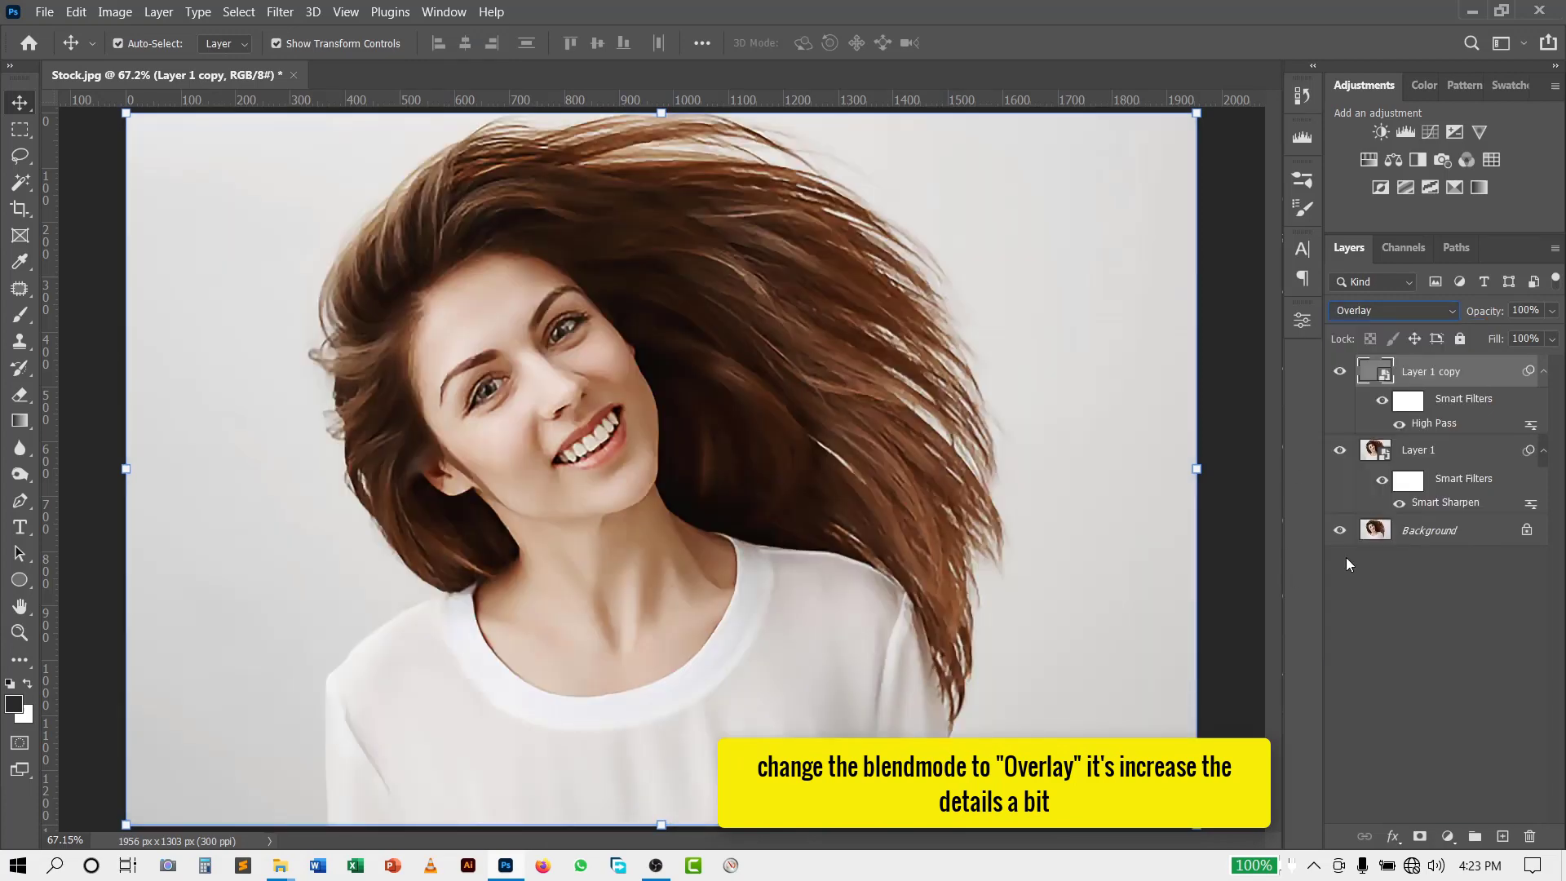
pyautogui.click(1340, 371)
pyautogui.scroll(5, 436, 359)
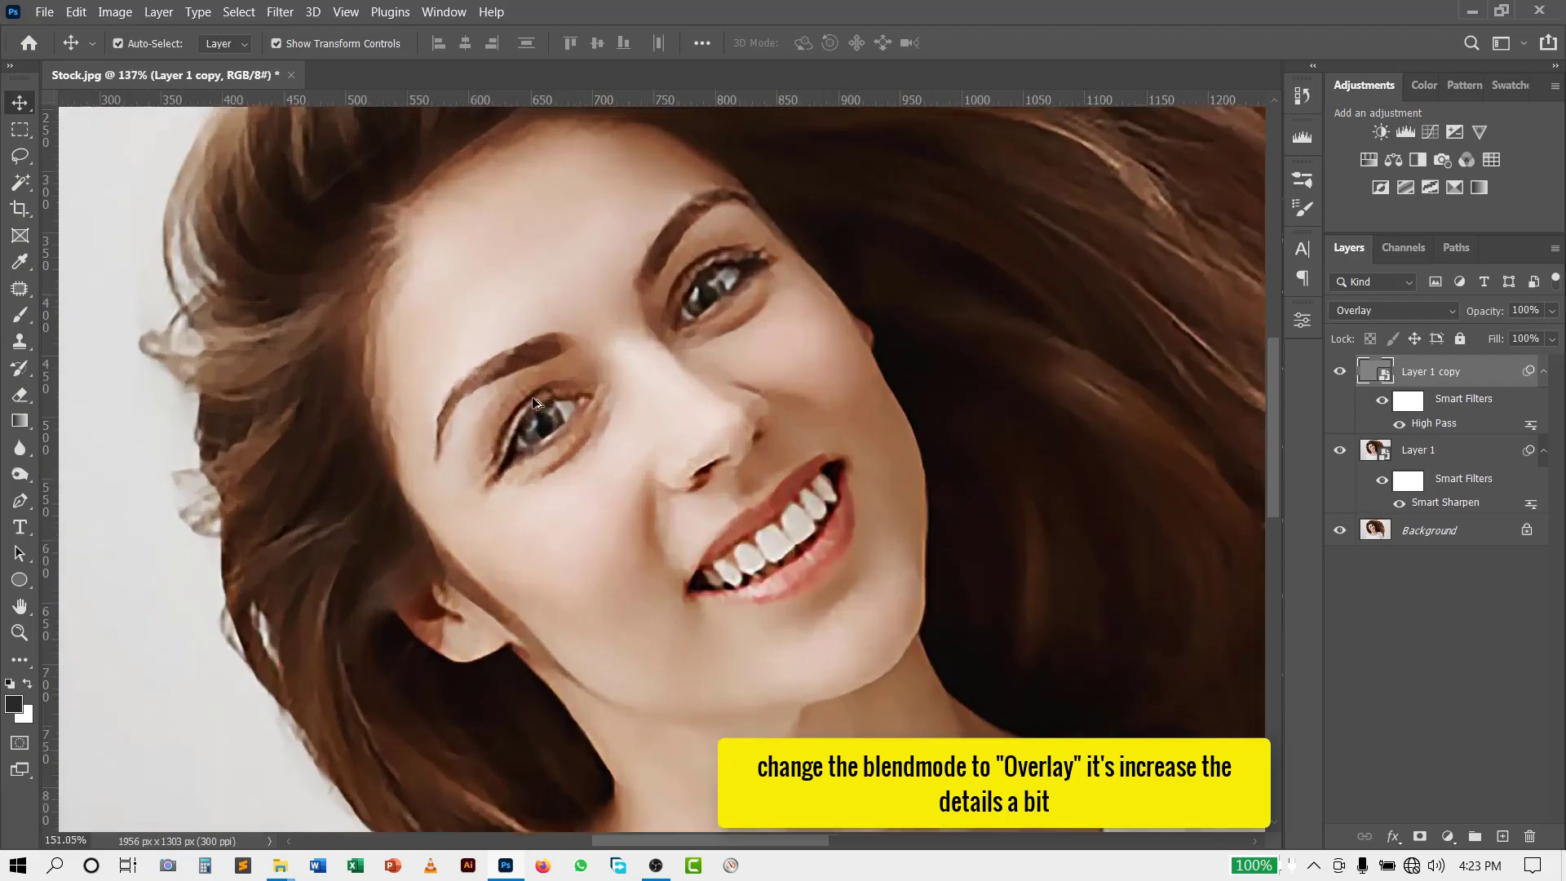
pyautogui.scroll(2, 534, 403)
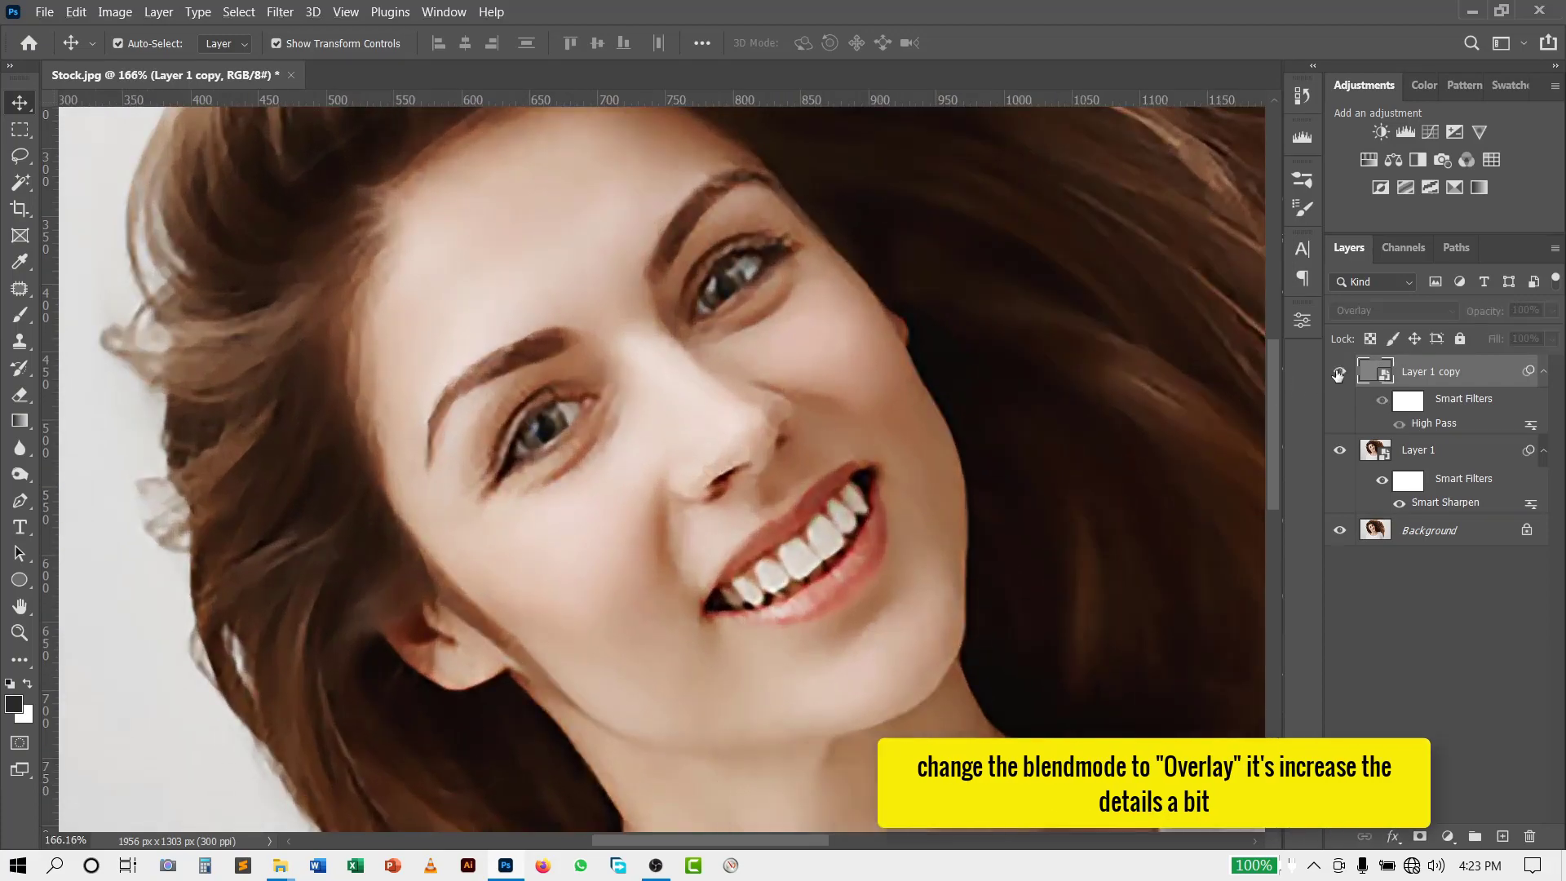
pyautogui.scroll(-3, 1183, 424)
pyautogui.scroll(-3, 874, 463)
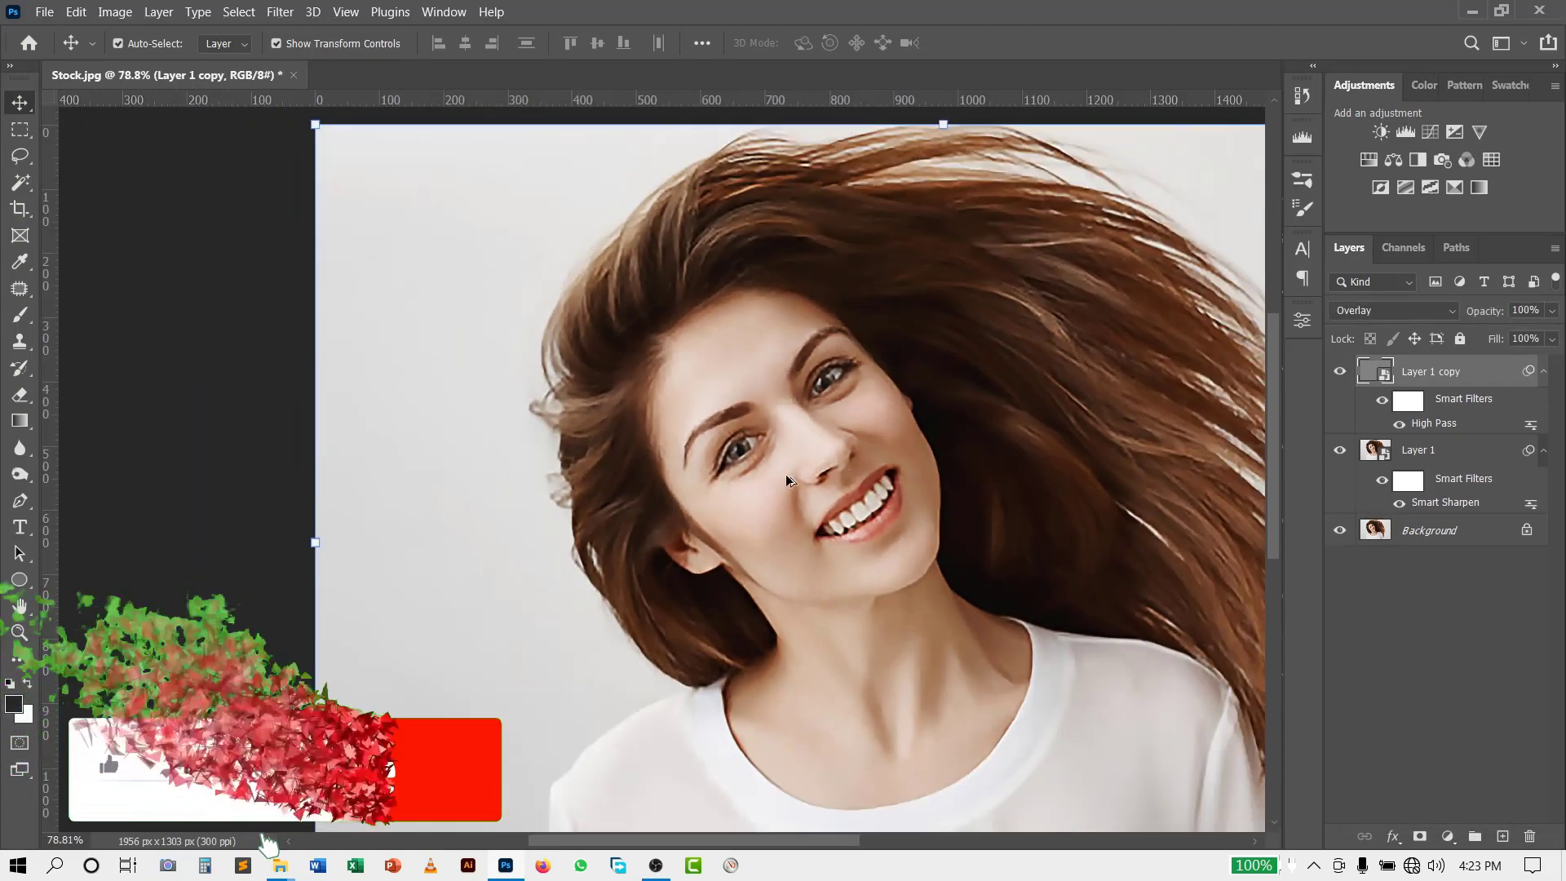
pyautogui.scroll(-2, 815, 473)
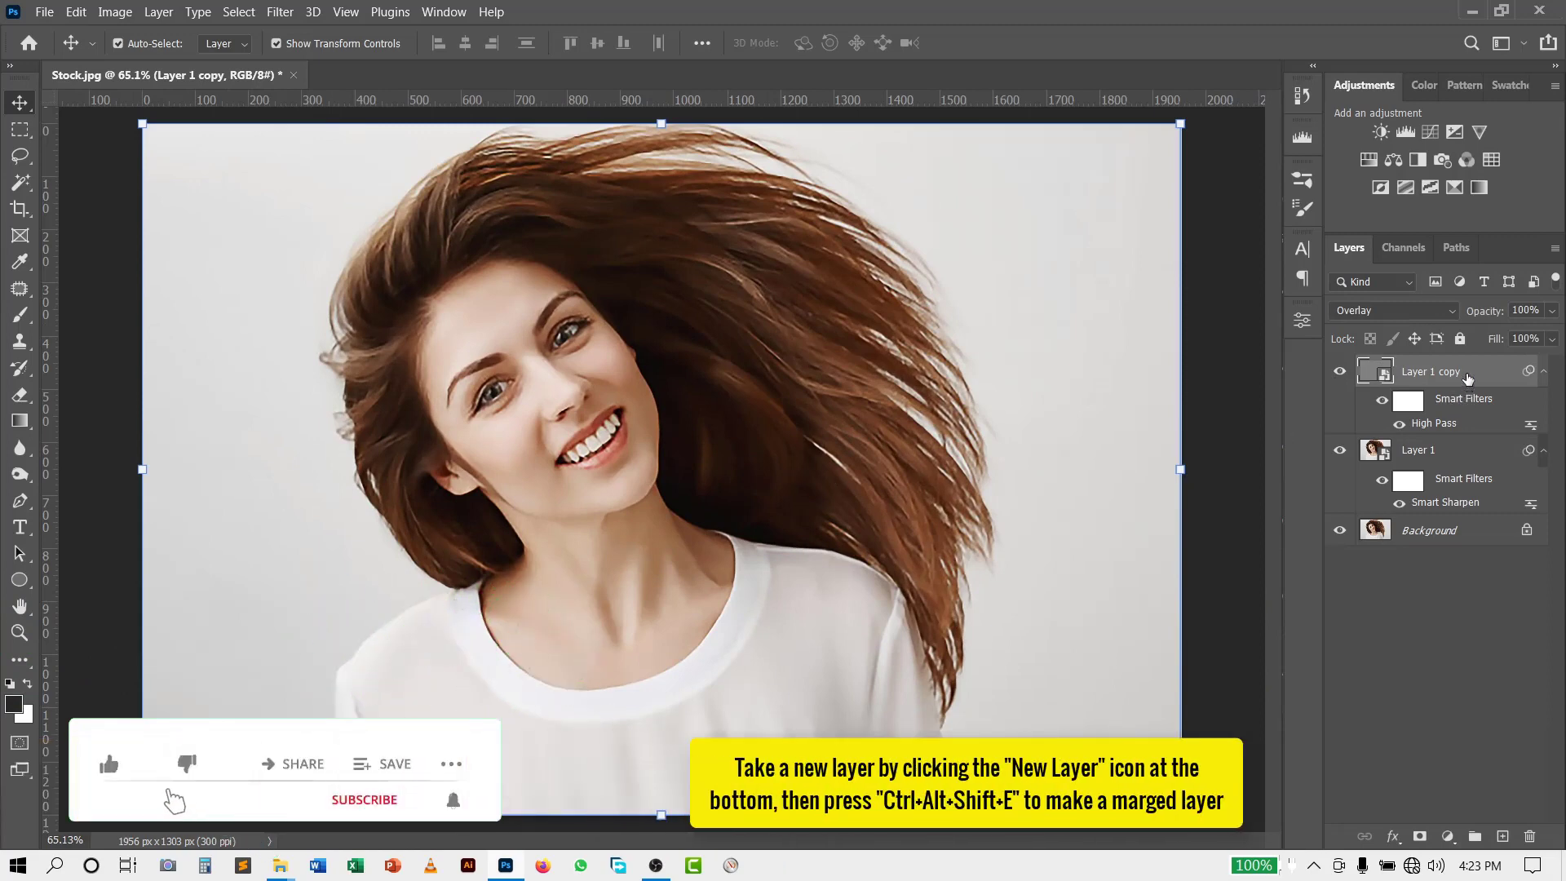
# Add Layer 2 stamped with all visible layers (Ctrl+Alt+Shift+E) and convert it to a Smart Object.
pyautogui.click(1511, 835)
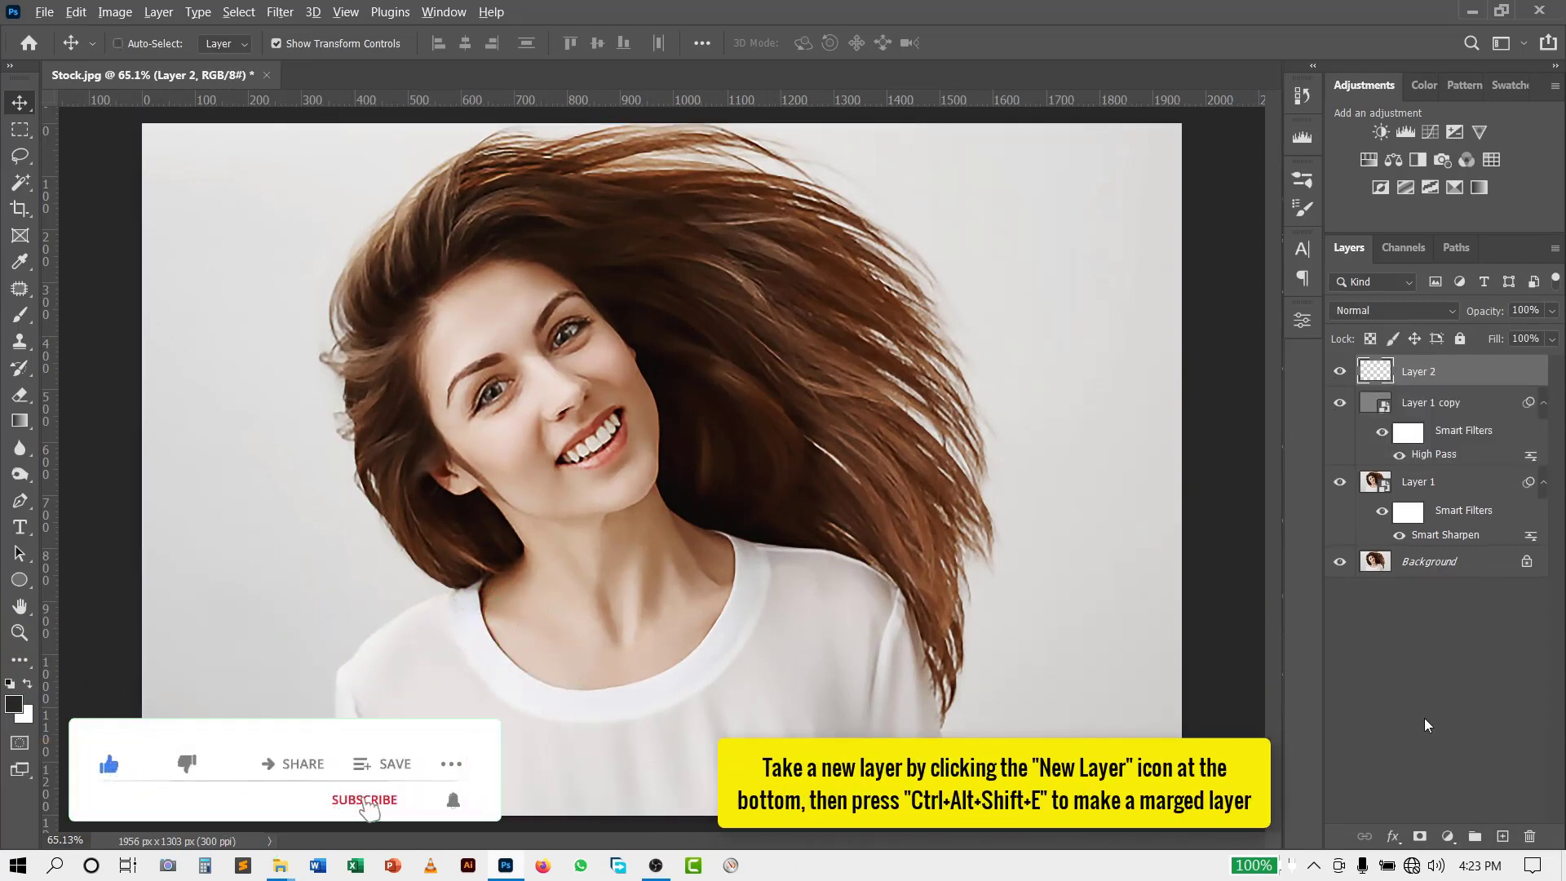
pyautogui.hotkey('ctrl', 'alt', 'shift', 'e')
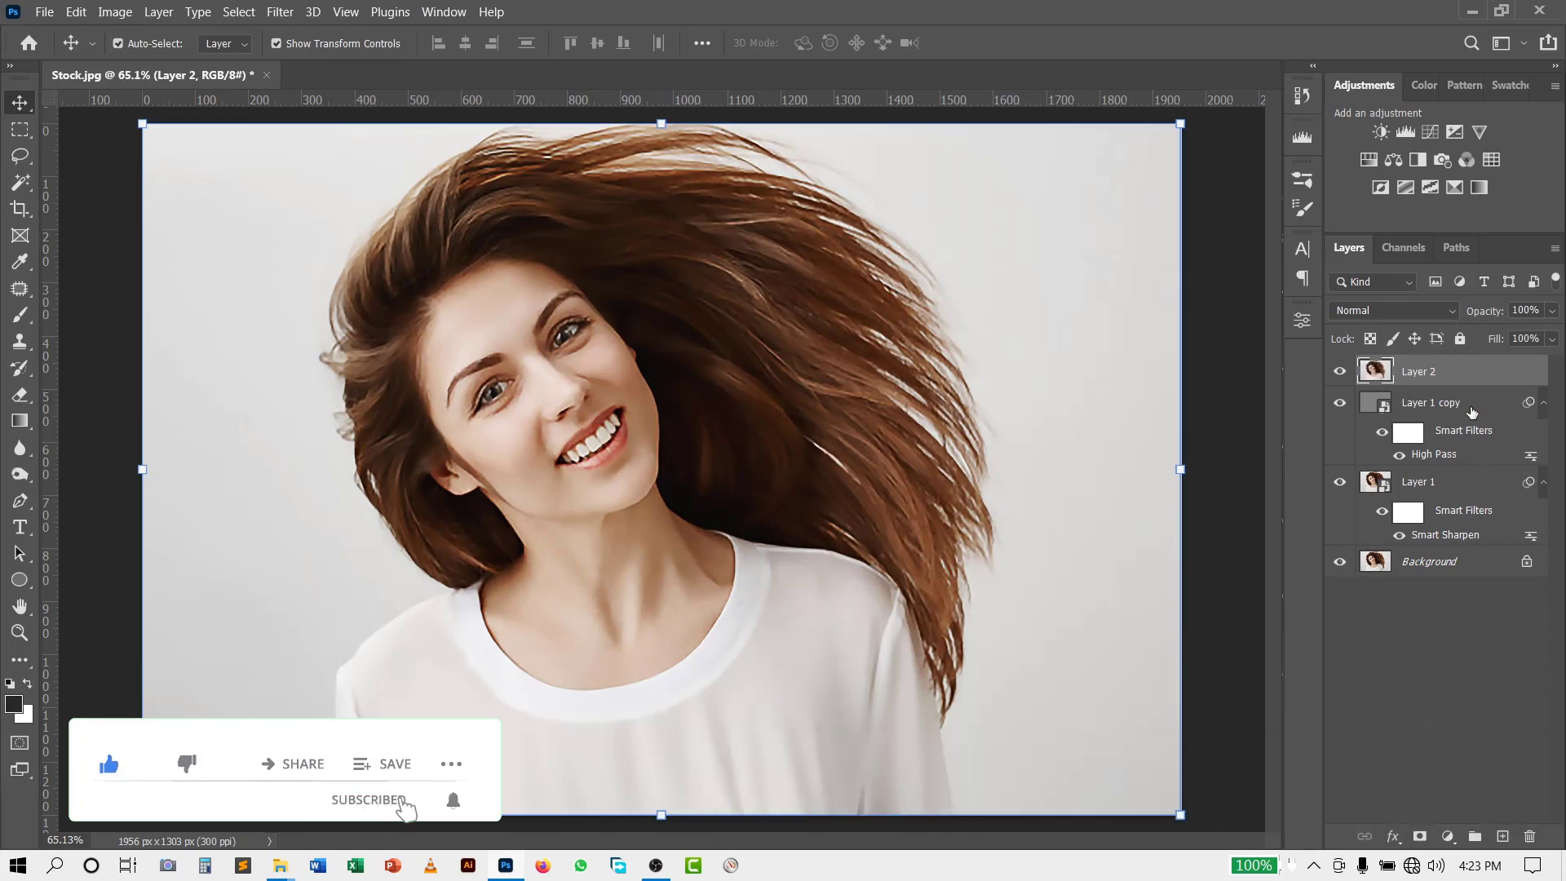
pyautogui.rightClick(1464, 375)
pyautogui.click(1285, 276)
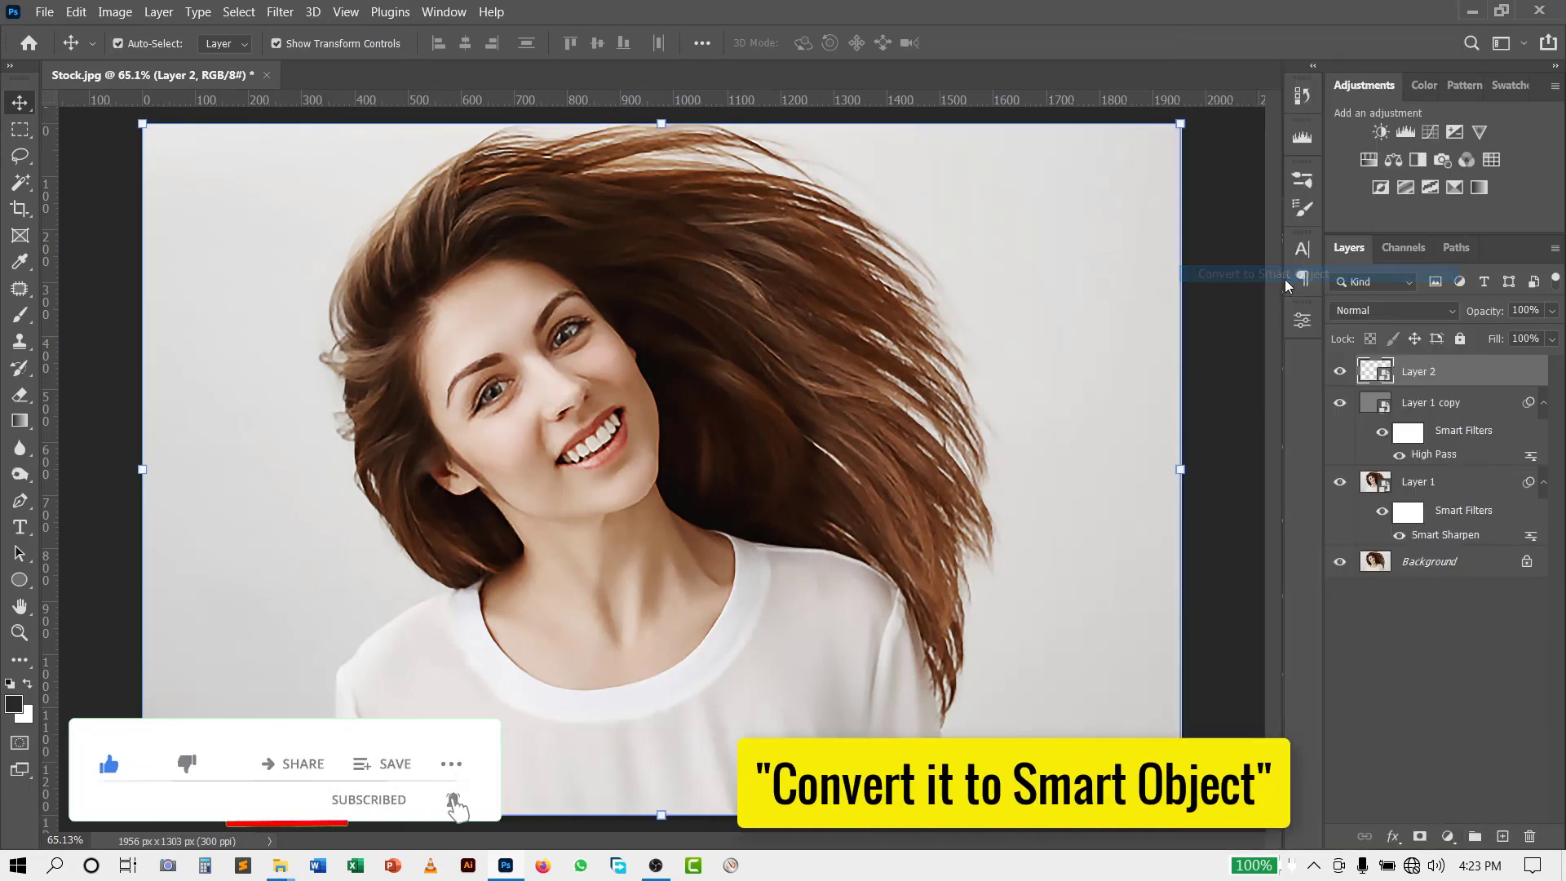
pyautogui.click(280, 12)
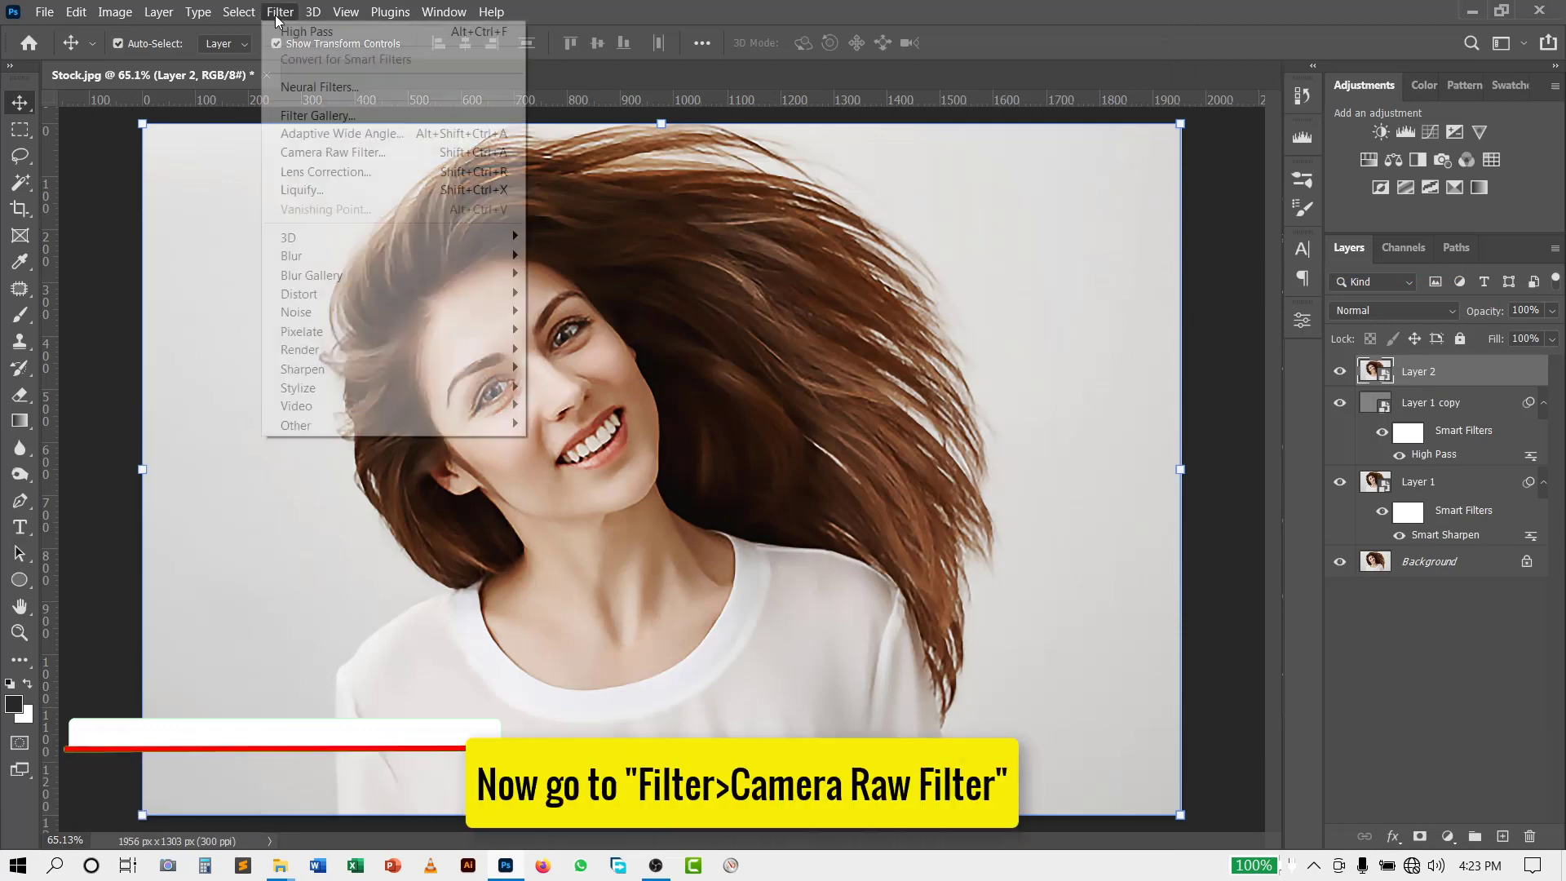
# In the Camera Raw Filter on Layer 2, set Texture to +50 and Clarity to +10.
pyautogui.click(326, 152)
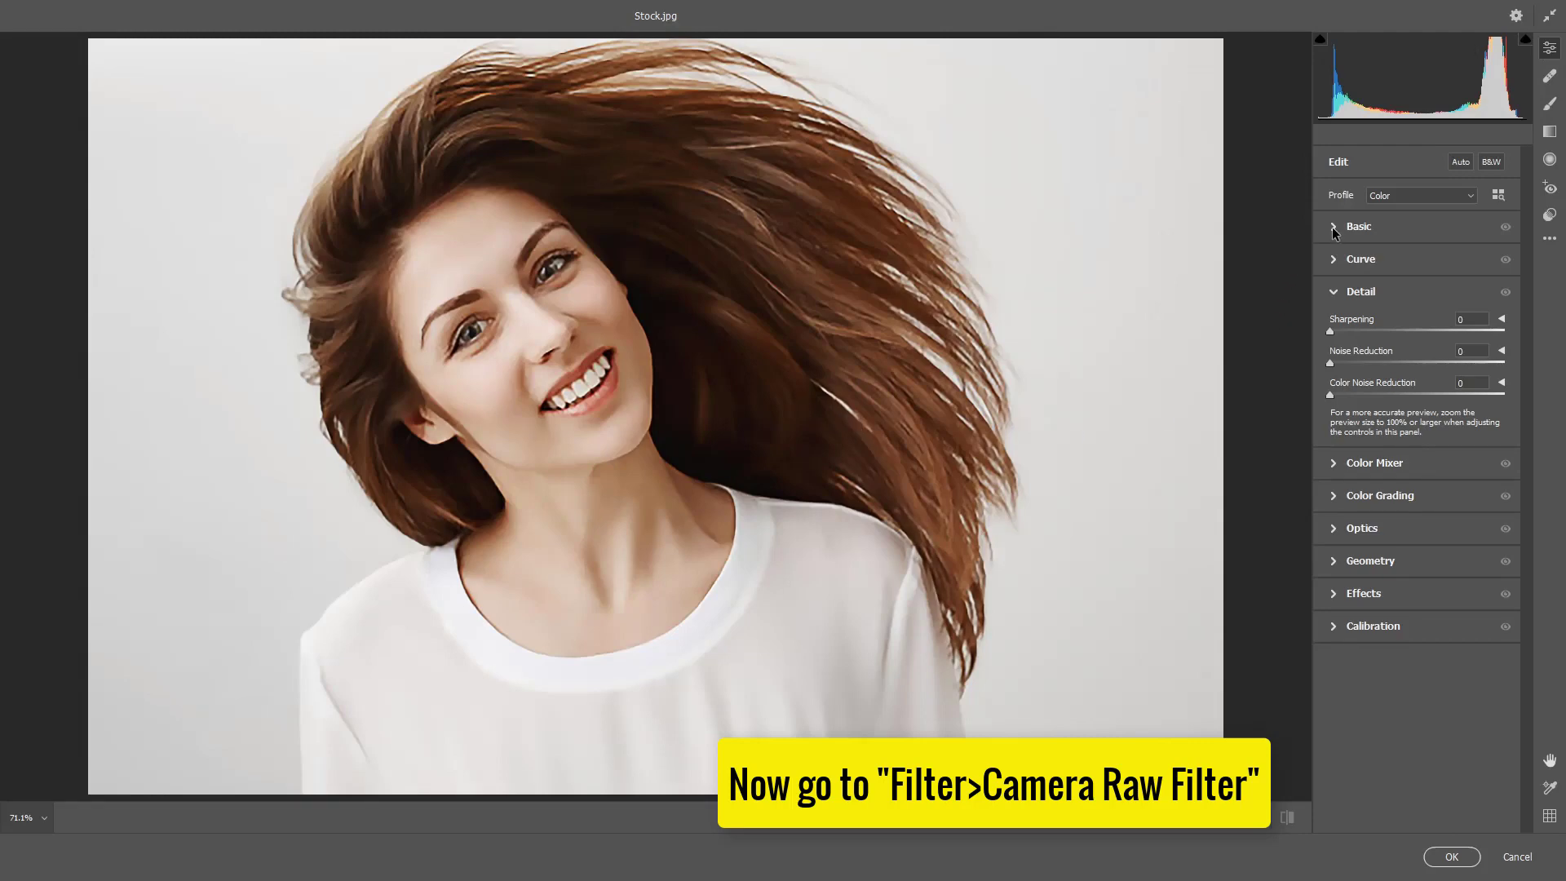
pyautogui.click(1334, 227)
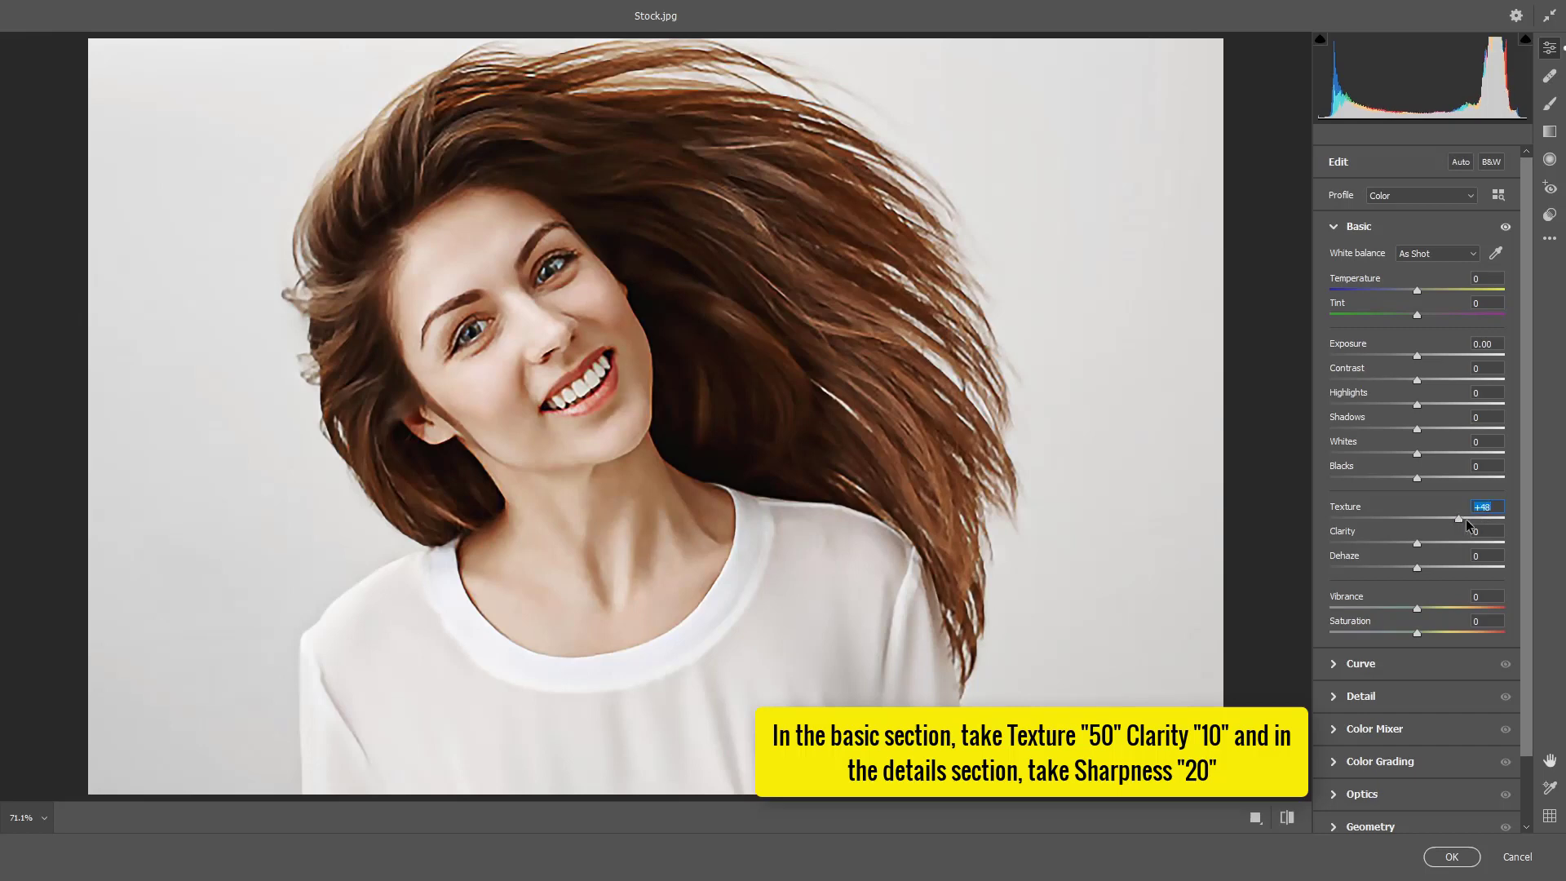
pyautogui.write('50')
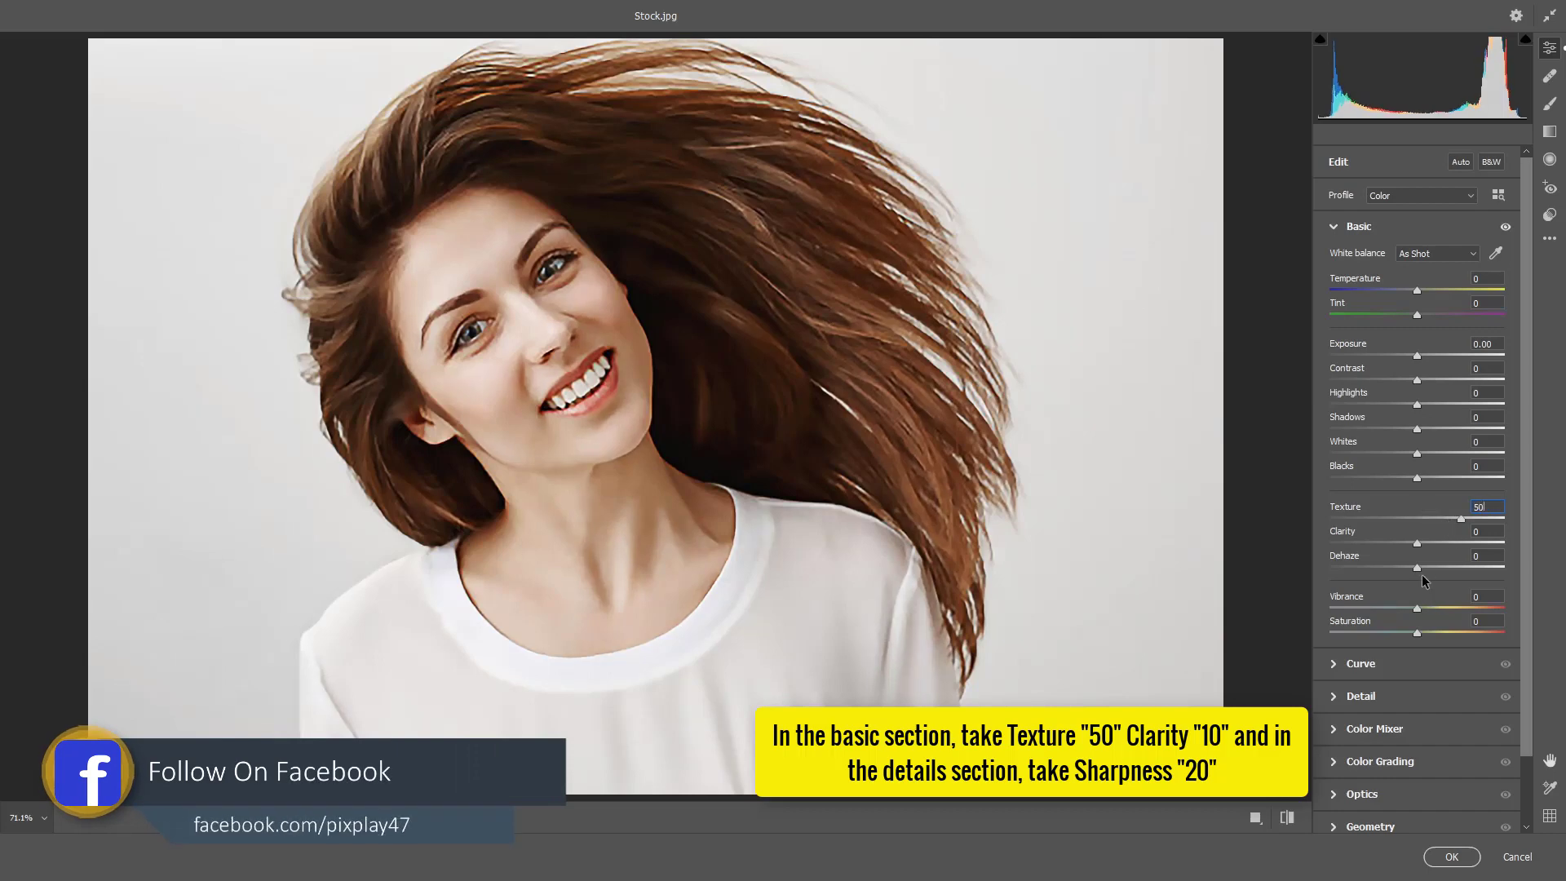
pyautogui.moveTo(1418, 545); pyautogui.dragTo(1430, 547)
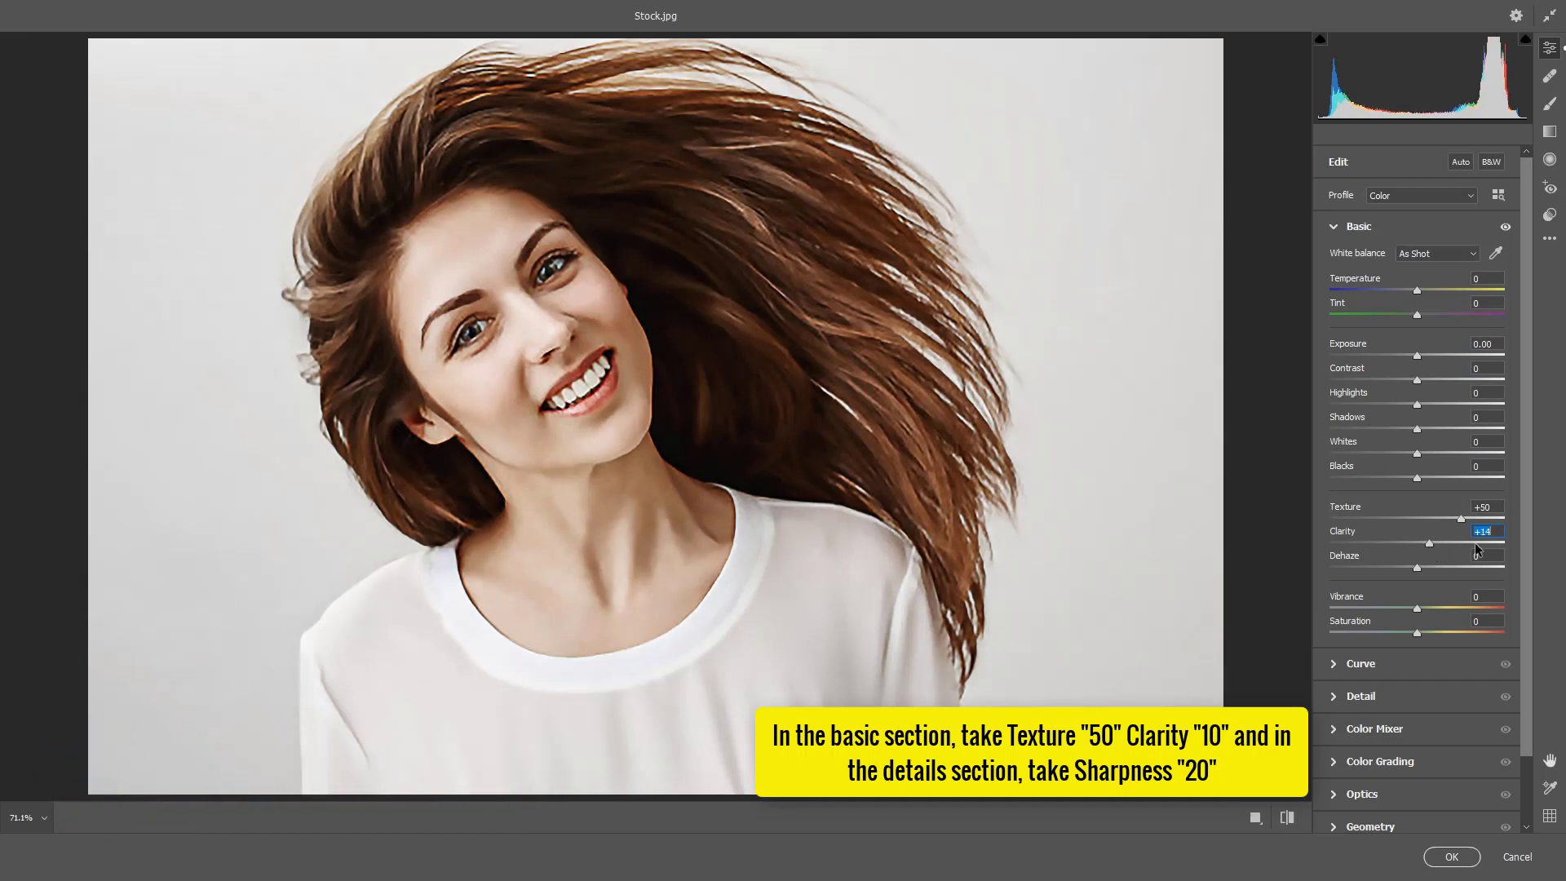
pyautogui.write('0')
# Raise Sharpening in the Camera Raw Detail panel and apply the filter to Layer 2.
pyautogui.click(1342, 696)
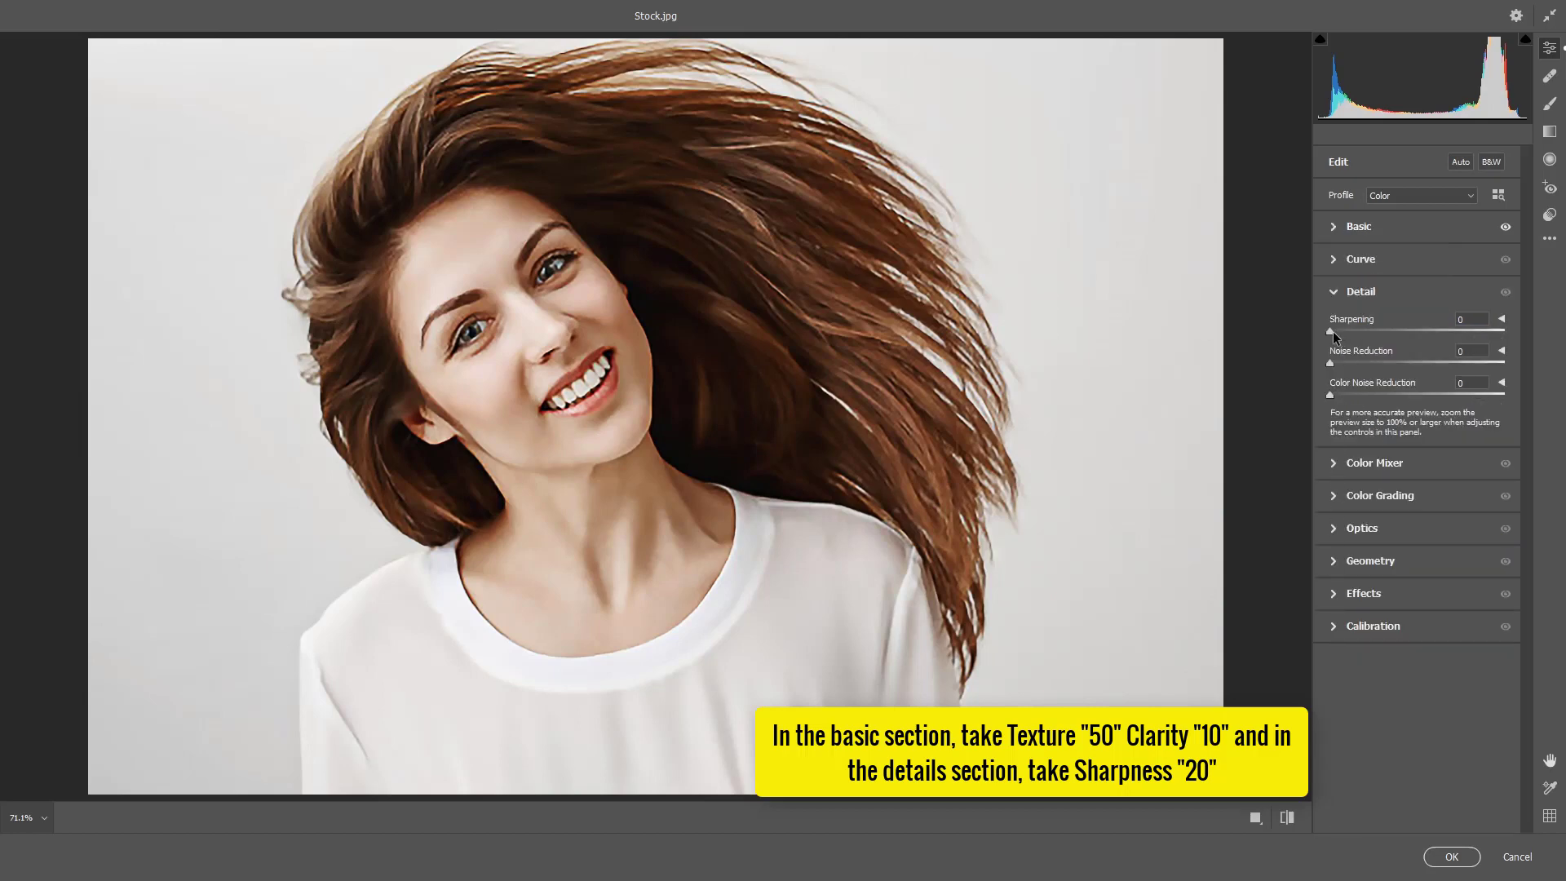
pyautogui.moveTo(1335, 331); pyautogui.dragTo(1363, 332)
pyautogui.click(1452, 856)
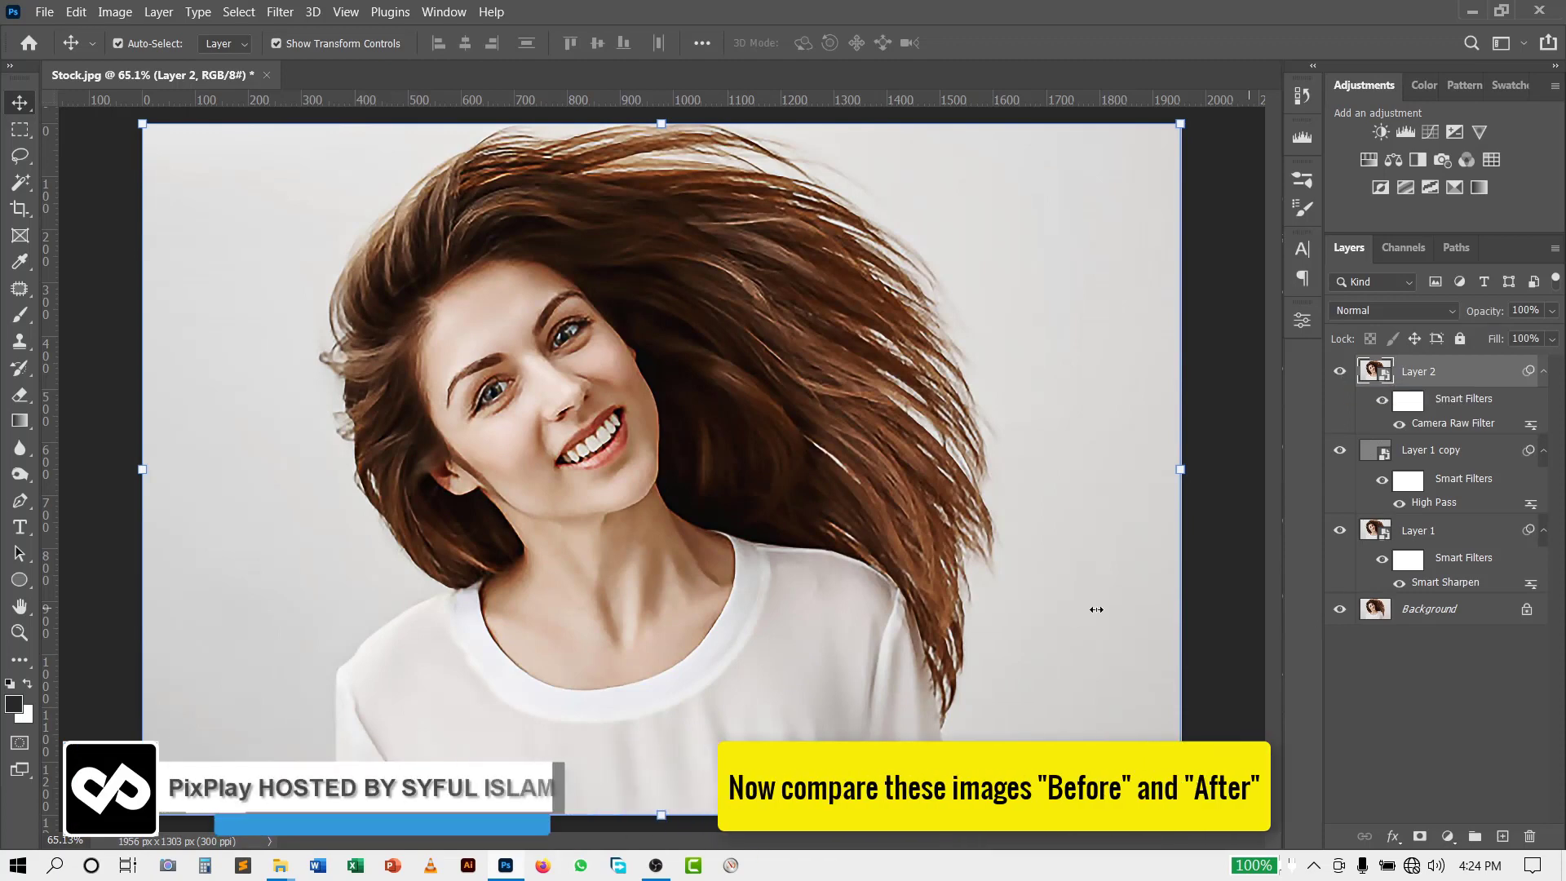
# Place the original Stock.jpg from File Explorer as a new top layer.
pyautogui.moveTo(281, 865)
pyautogui.click(239, 775)
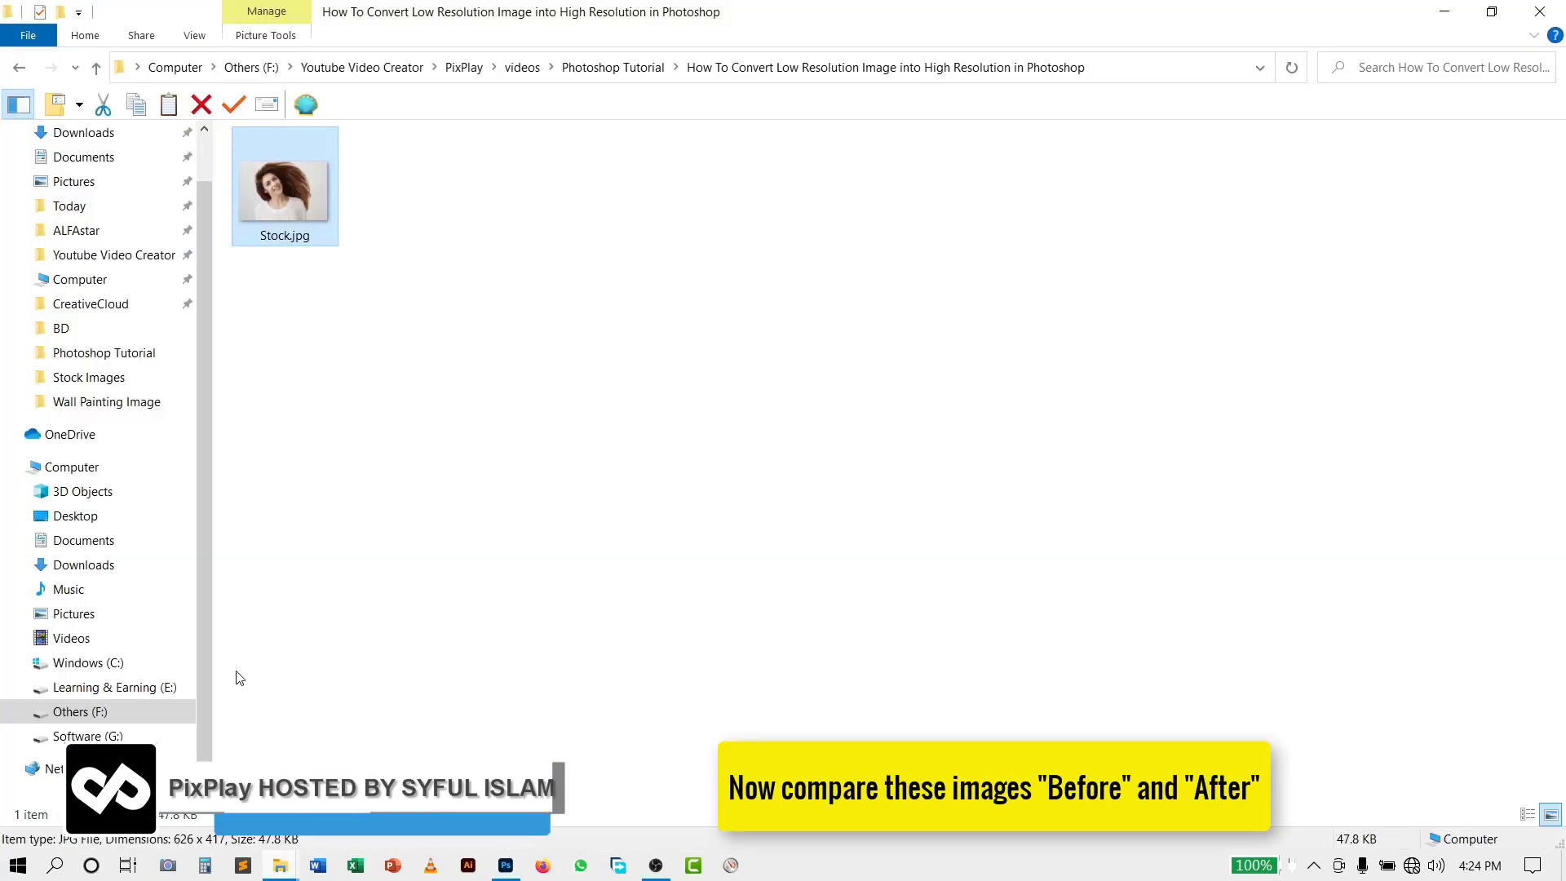
pyautogui.moveTo(301, 193)
pyautogui.mouseDown()
pyautogui.moveTo(706, 512)
pyautogui.moveTo(703, 500)
pyautogui.mouseUp()
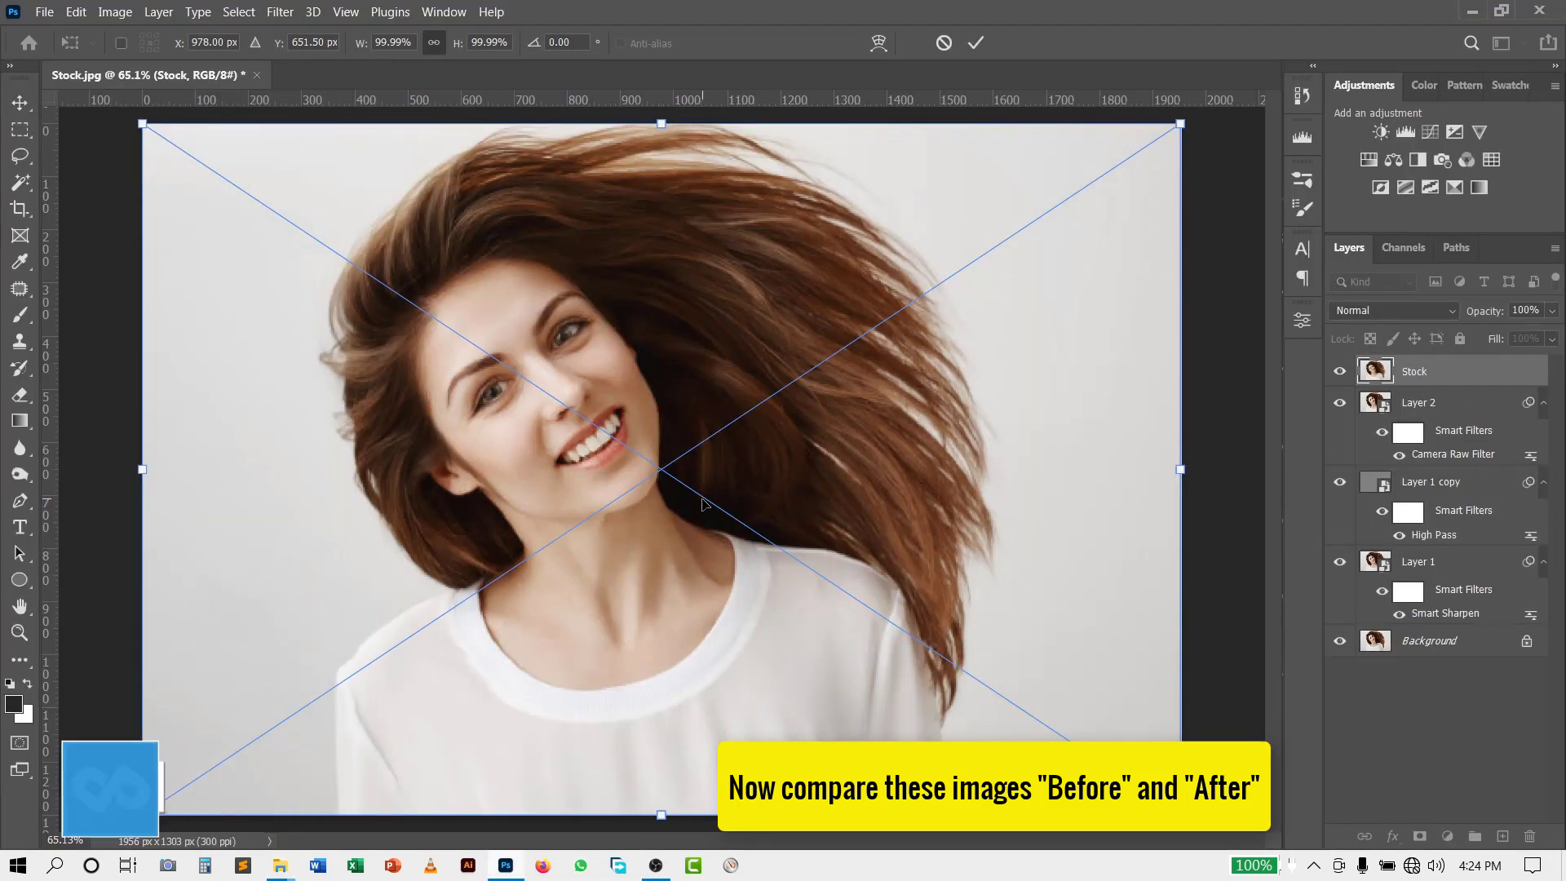
pyautogui.press('Return')
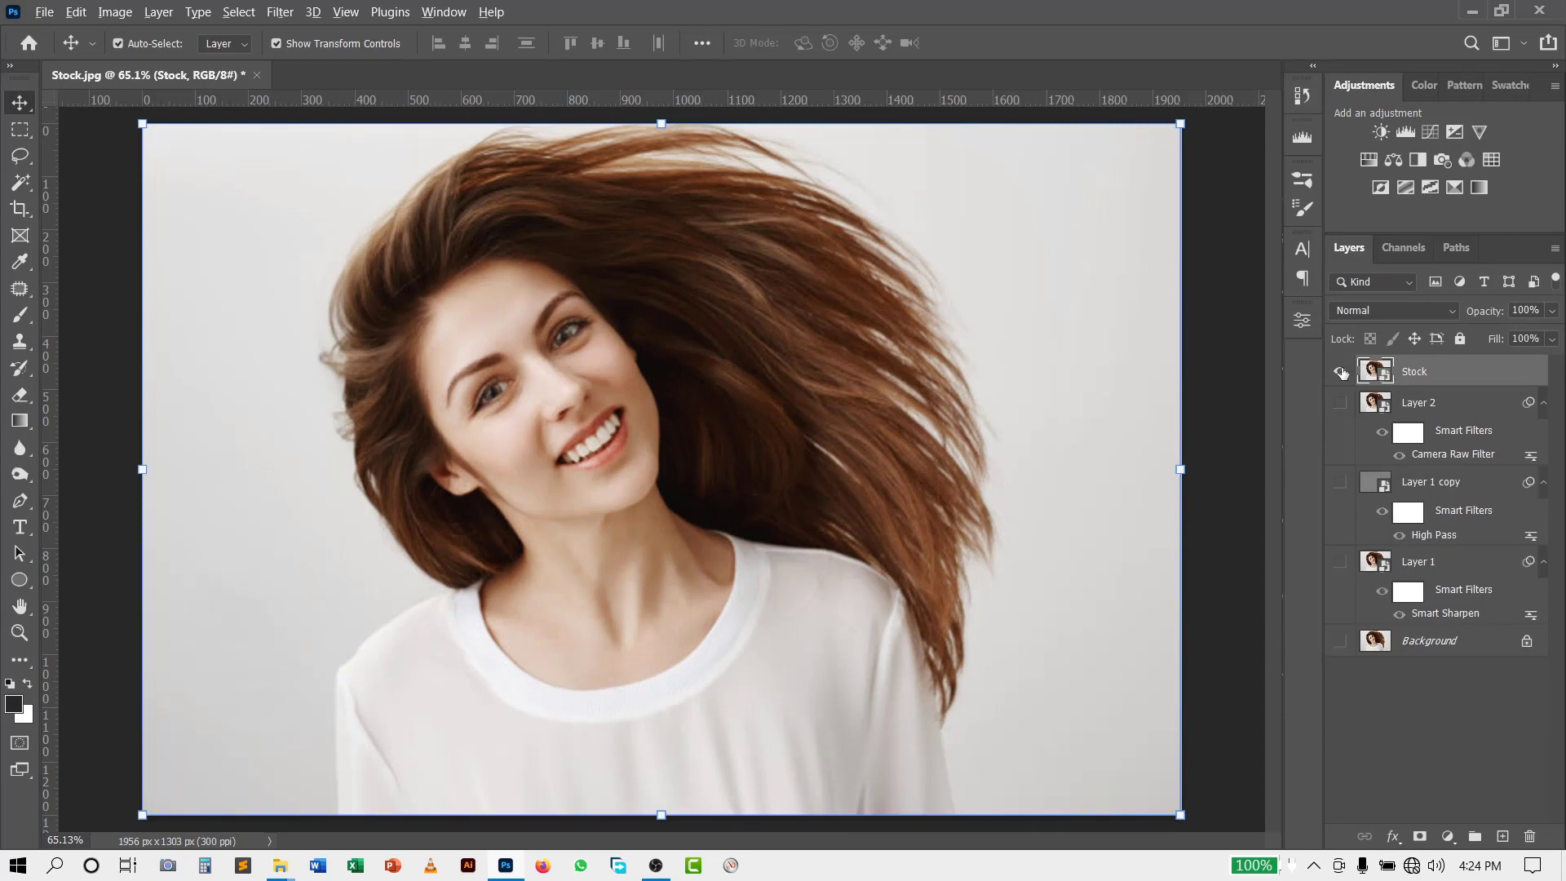
# Unlock Background as Layer 0, move Stock beneath it, and toggle Stock solo for before/after.
pyautogui.moveTo(1425, 369); pyautogui.dragTo(1436, 640)
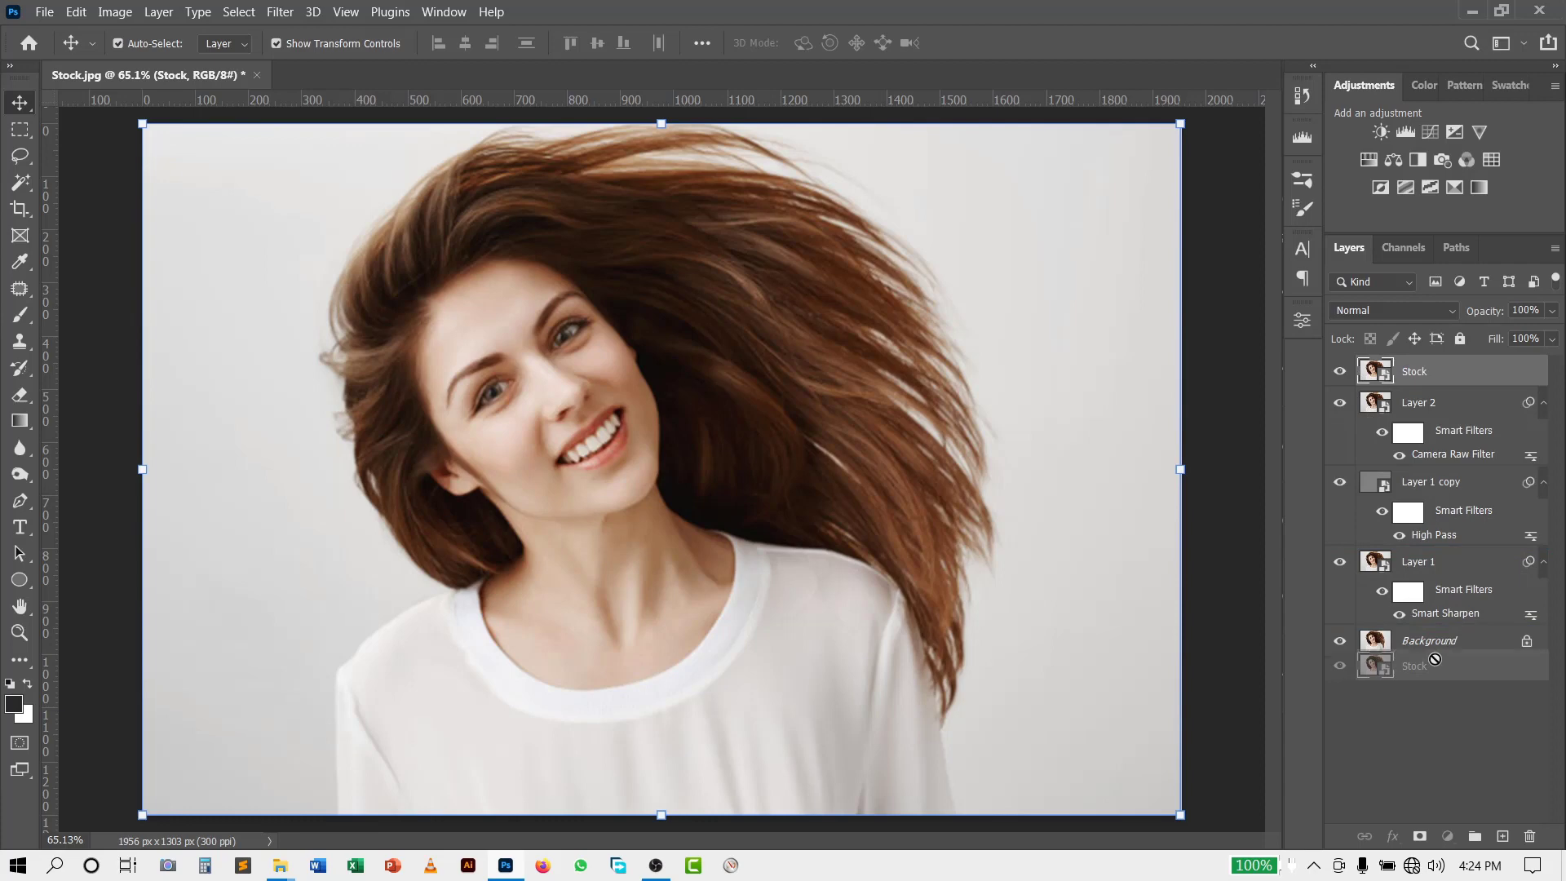
pyautogui.click(1525, 644)
pyautogui.moveTo(1460, 610); pyautogui.dragTo(1458, 655)
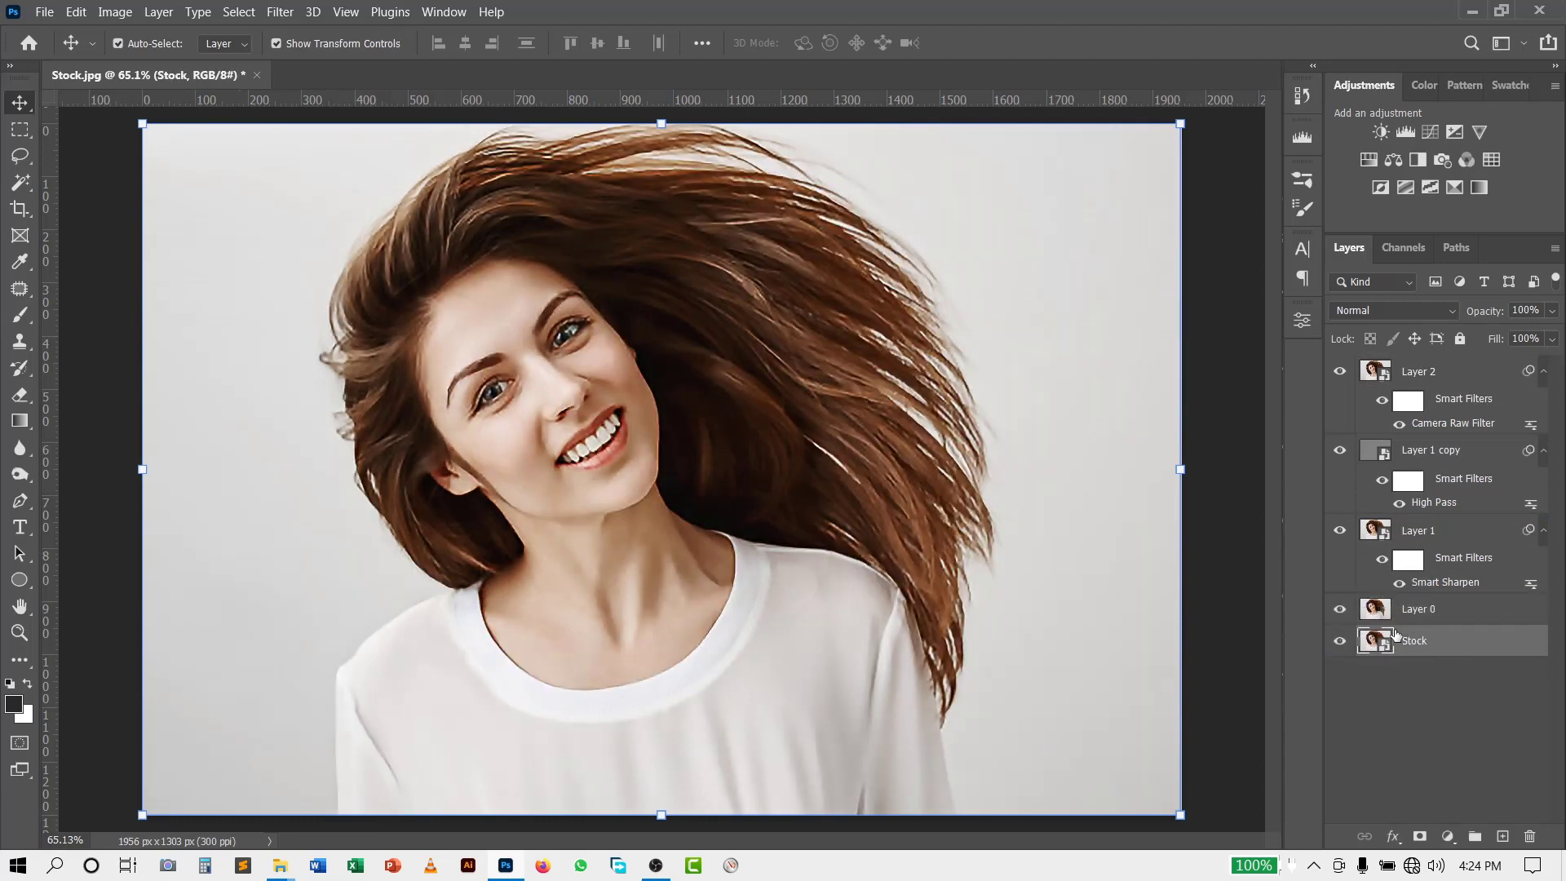
pyautogui.keyDown('alt'); pyautogui.click(1340, 644); pyautogui.keyUp('alt')
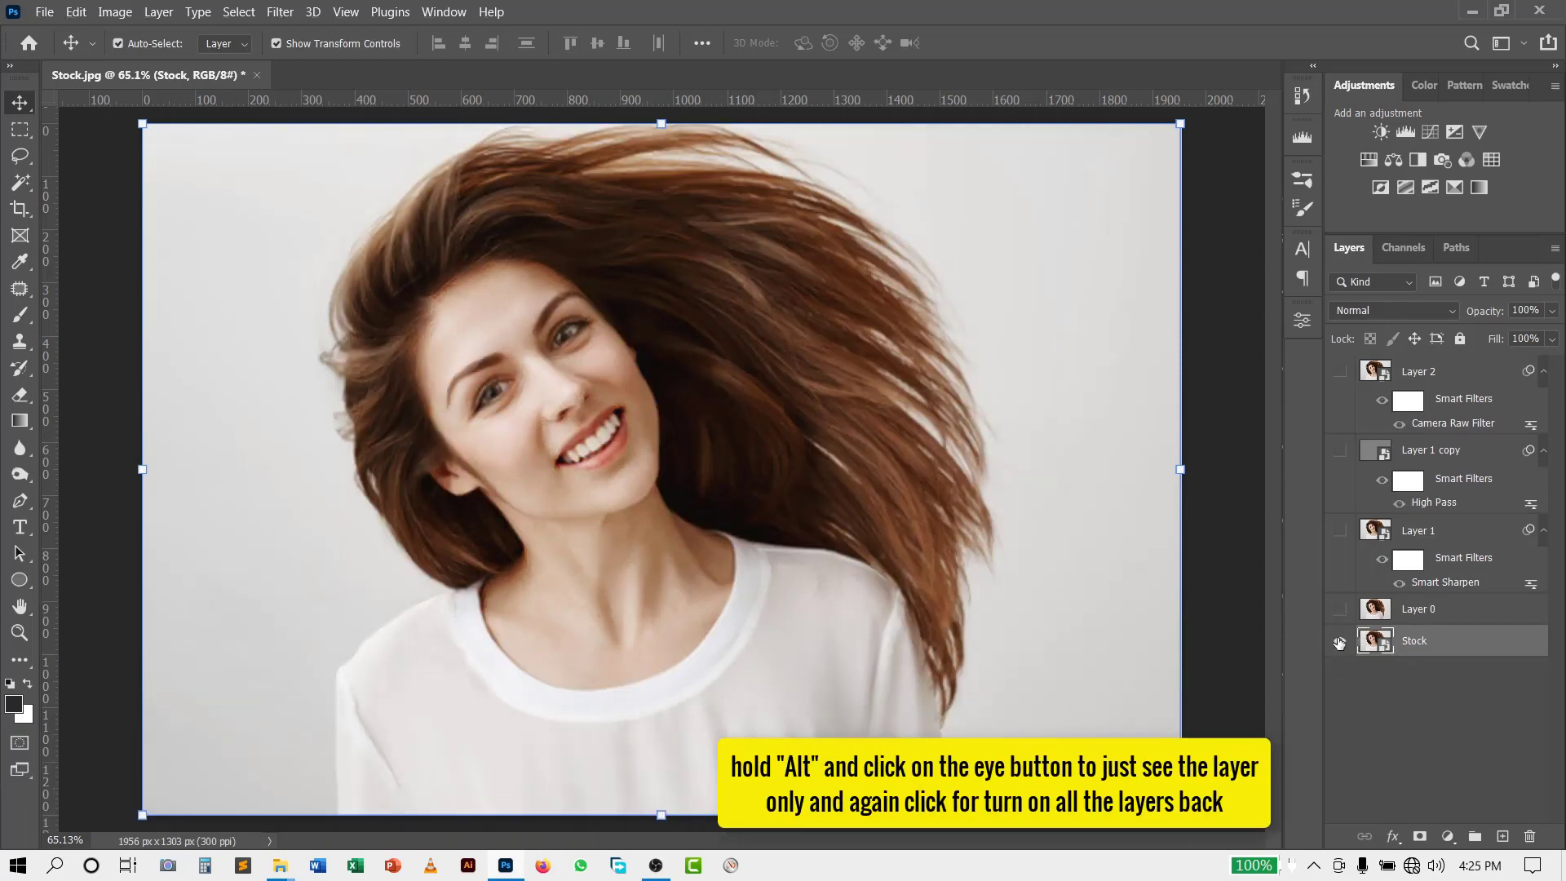
pyautogui.keyDown('alt'); pyautogui.click(1339, 644); pyautogui.keyUp('alt')
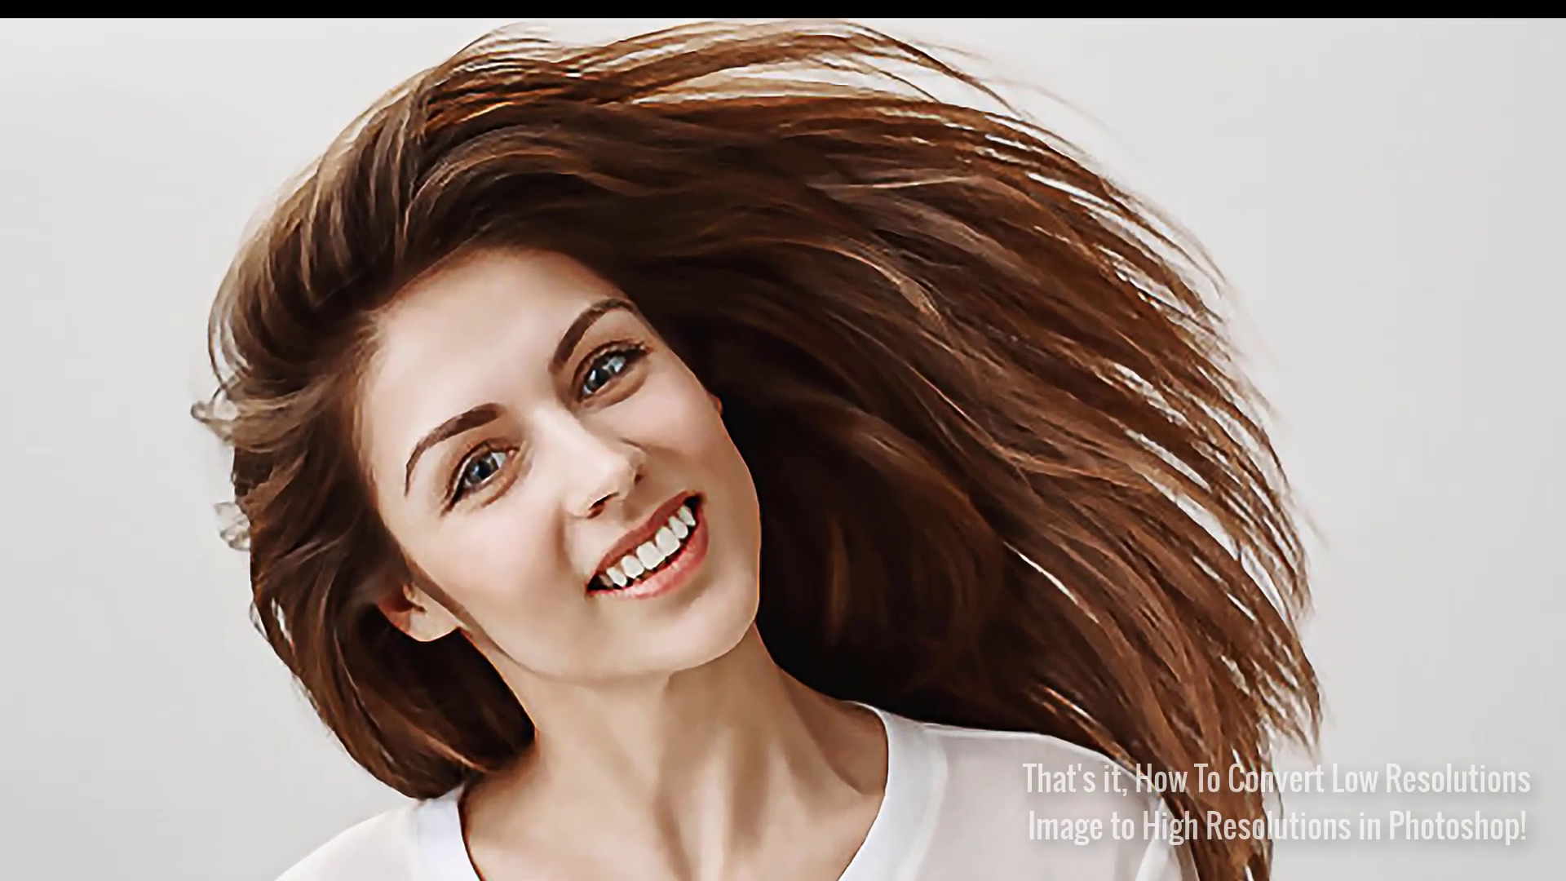